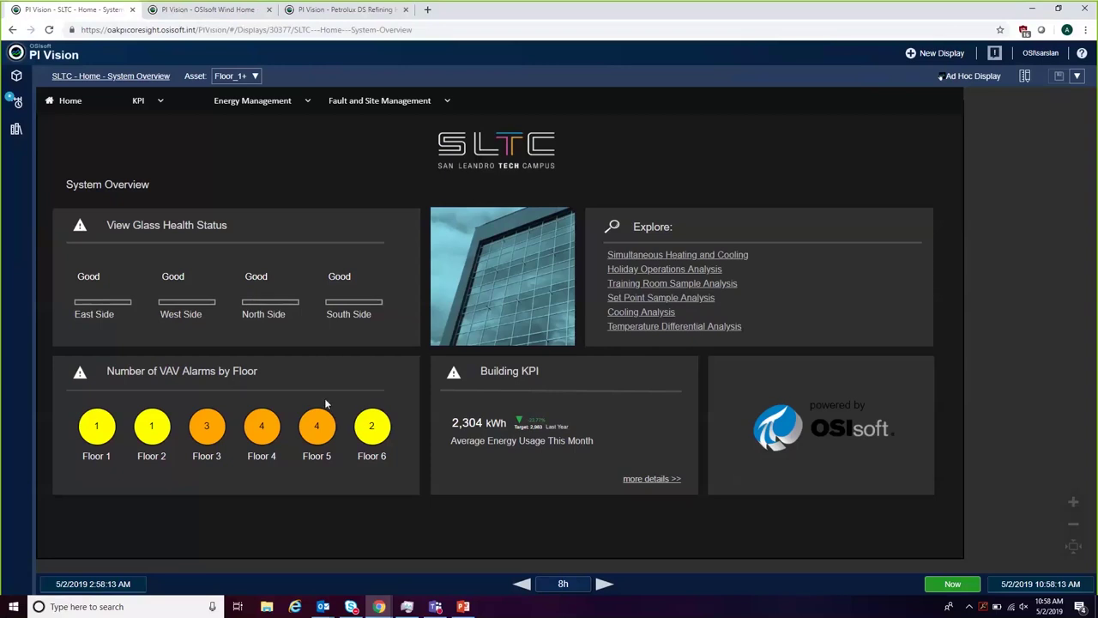
# - Open the Floor 5 floor map from its VAV alarms circle and scroll the zone table to the bottom
pyautogui.click(315, 428)
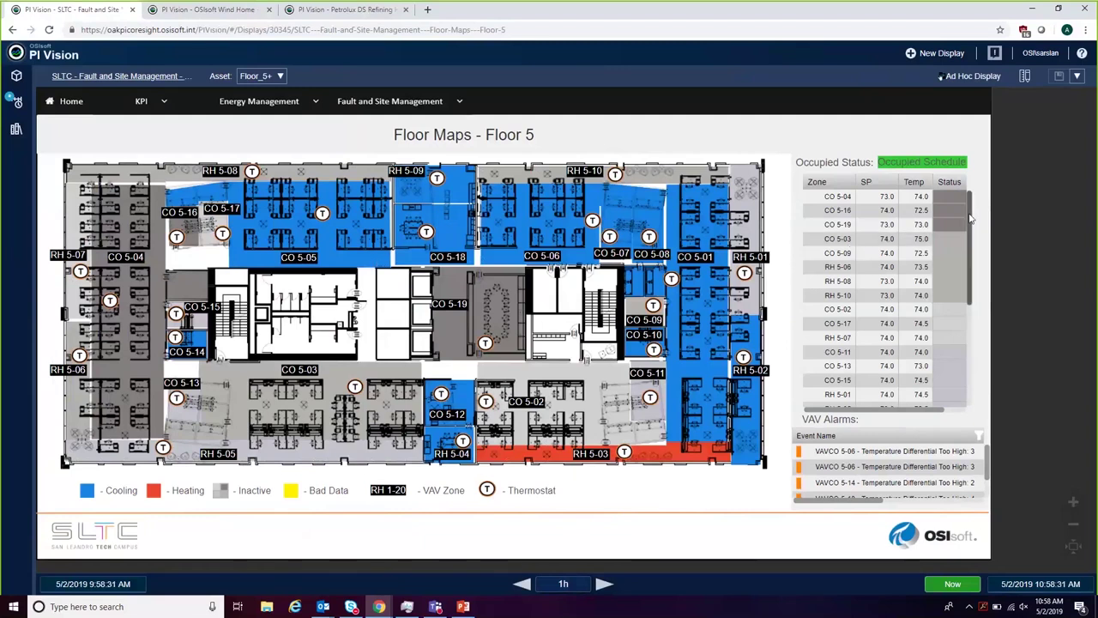
pyautogui.moveTo(971, 221); pyautogui.dragTo(955, 336)
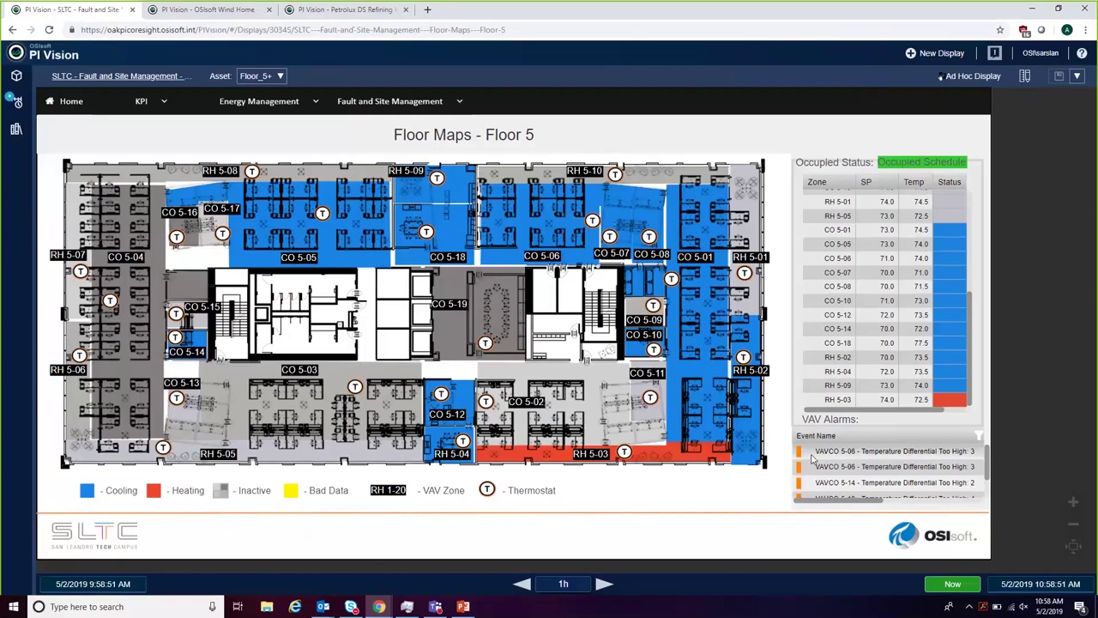
pyautogui.click(848, 455)
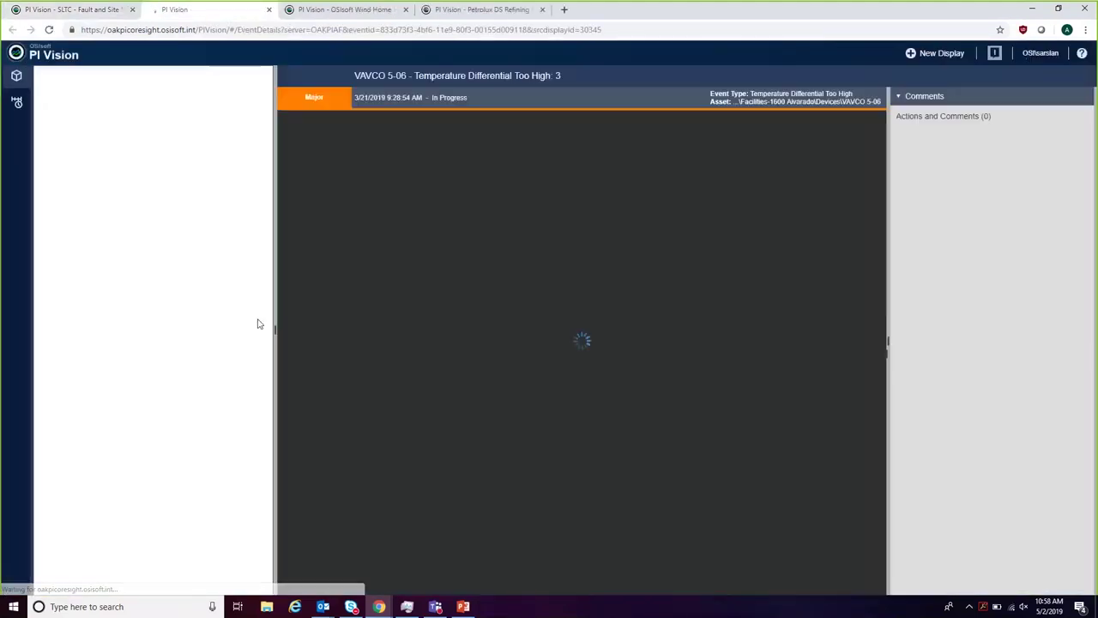
pyautogui.click(73, 9)
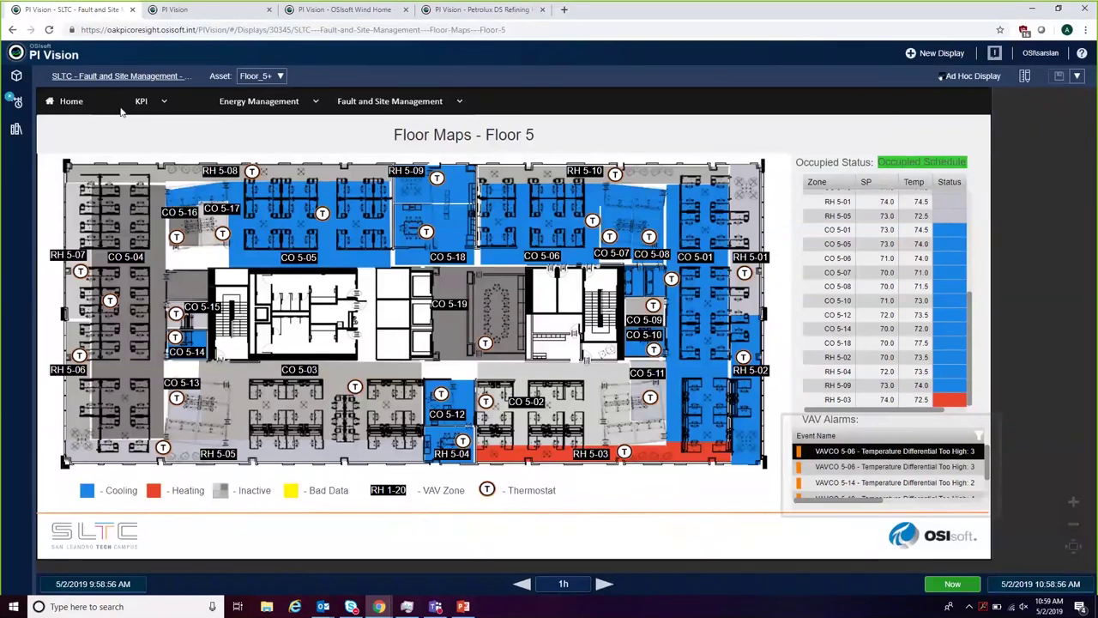
pyautogui.click(203, 10)
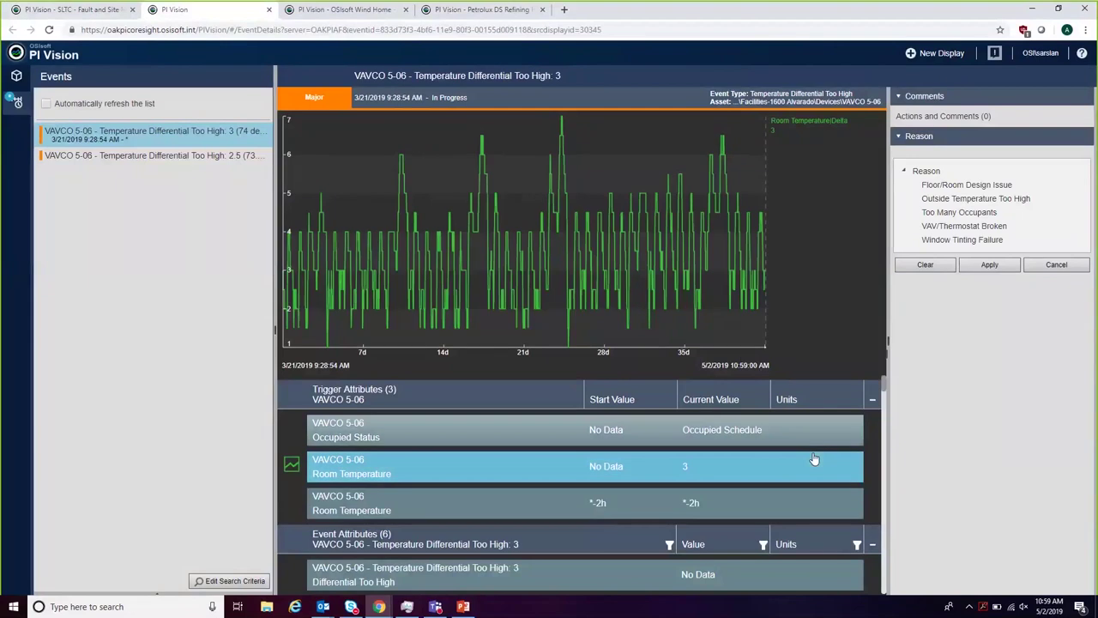
pyautogui.scroll(-3, 815, 459)
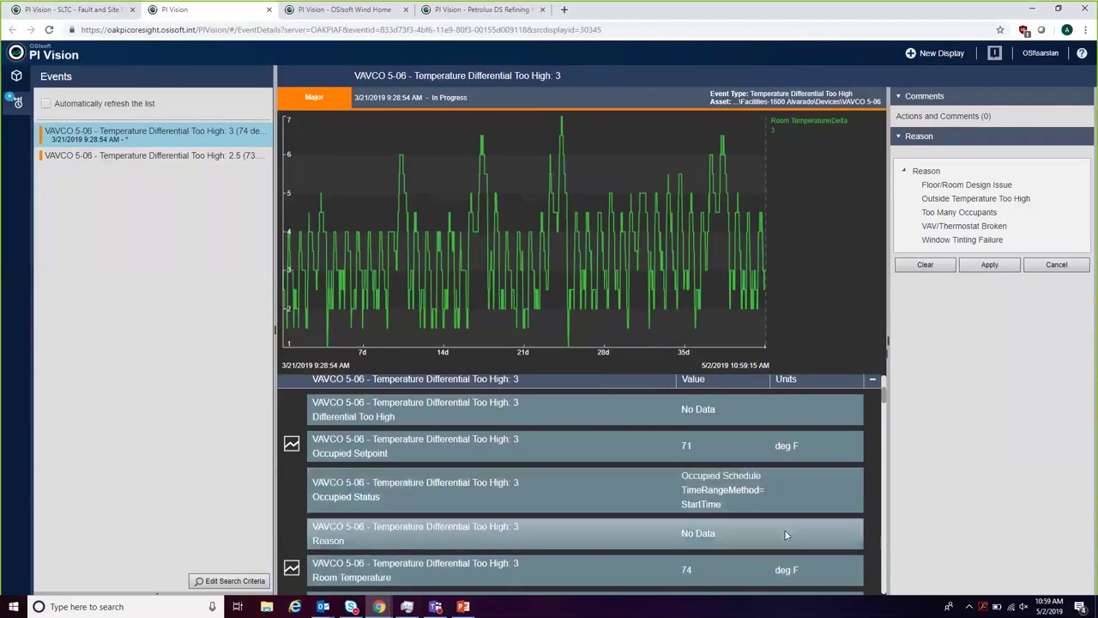
pyautogui.scroll(-1, 822, 478)
pyautogui.scroll(-6, 822, 480)
pyautogui.scroll(-5, 822, 481)
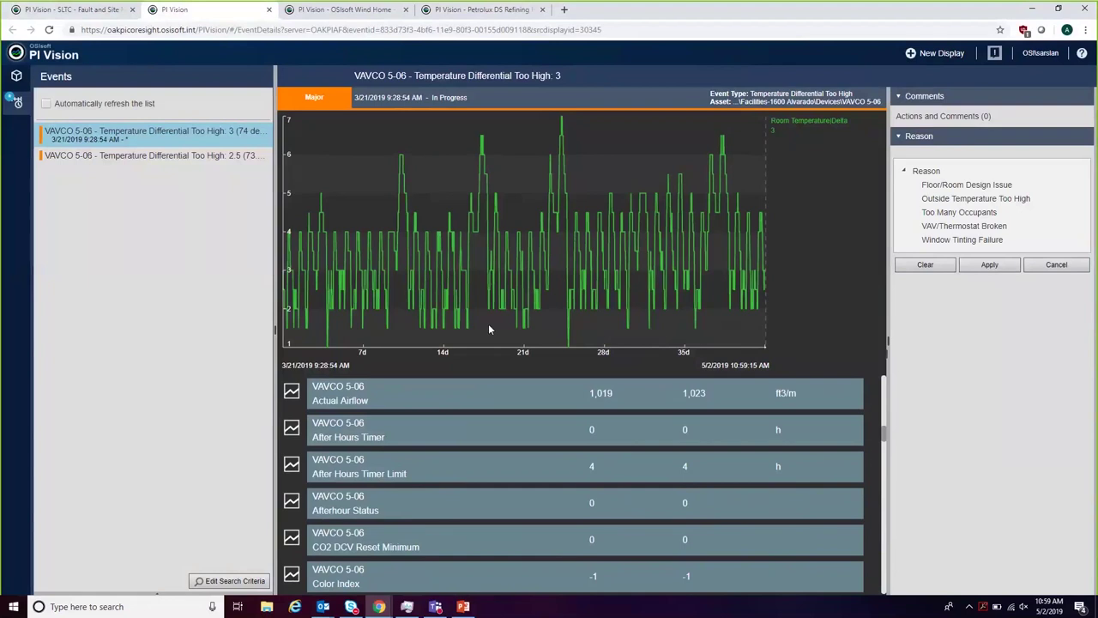
pyautogui.click(268, 9)
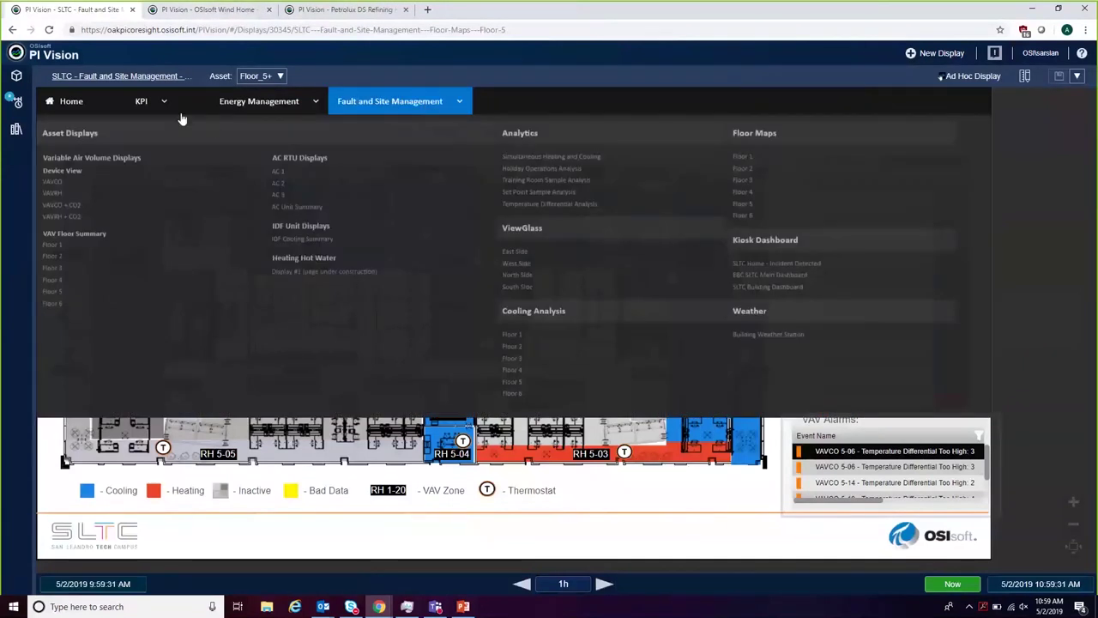
# - Open the KPI Main Page display and look over its indicators
pyautogui.moveTo(141, 101)
pyautogui.click(128, 130)
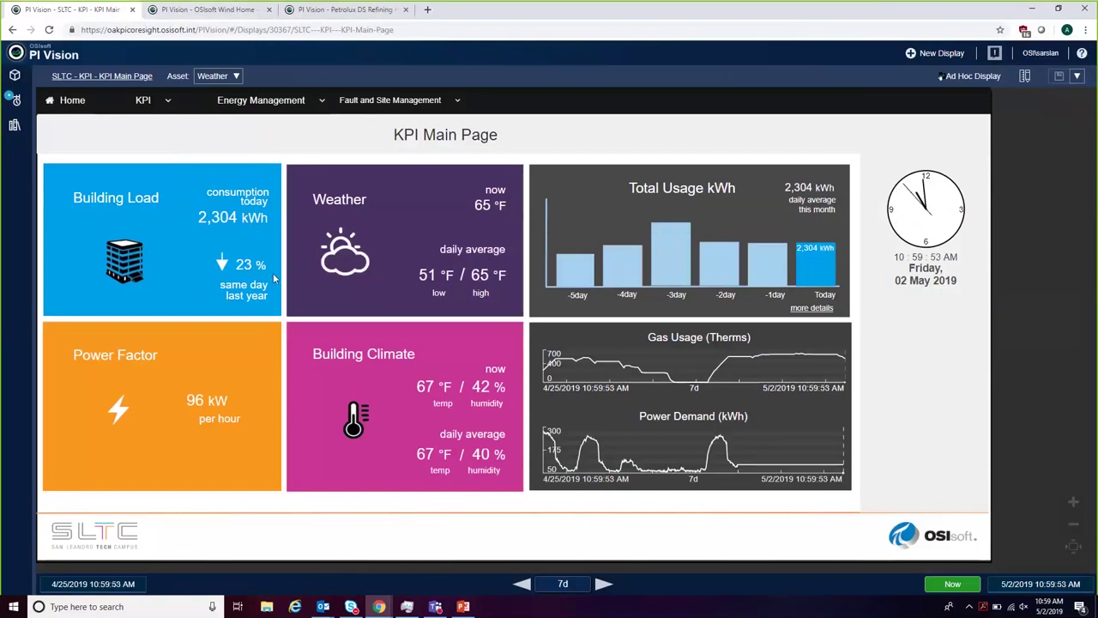
pyautogui.moveTo(242, 278)
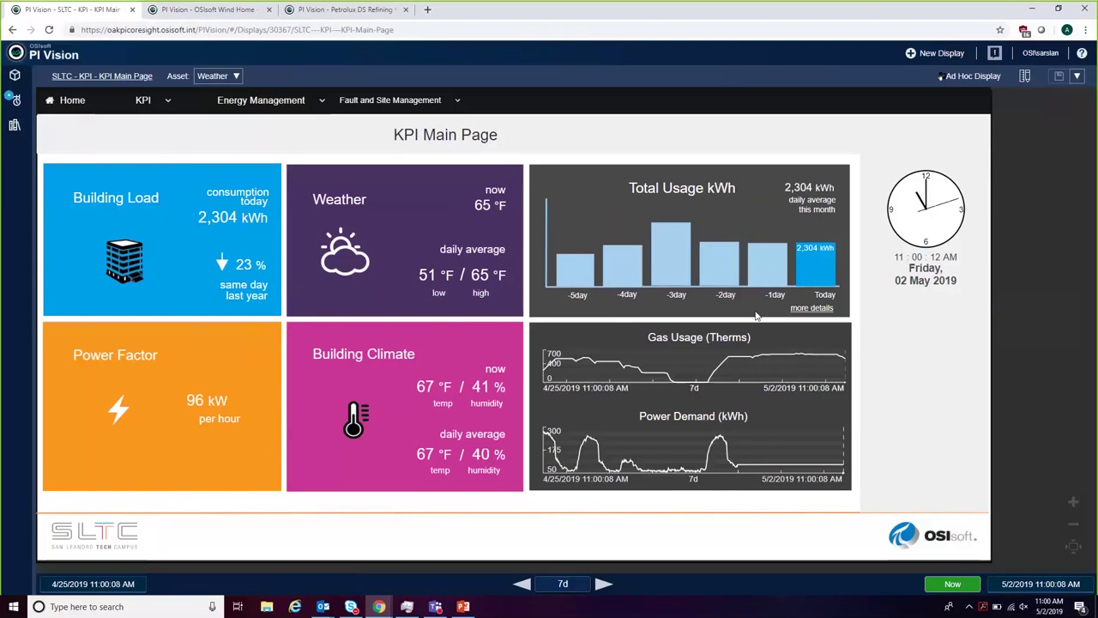
pyautogui.moveTo(677, 268)
# - Open the KPI Energy Use Intensity display showing 8.10 kWh/sq ft YTD
pyautogui.click(163, 101)
pyautogui.click(133, 152)
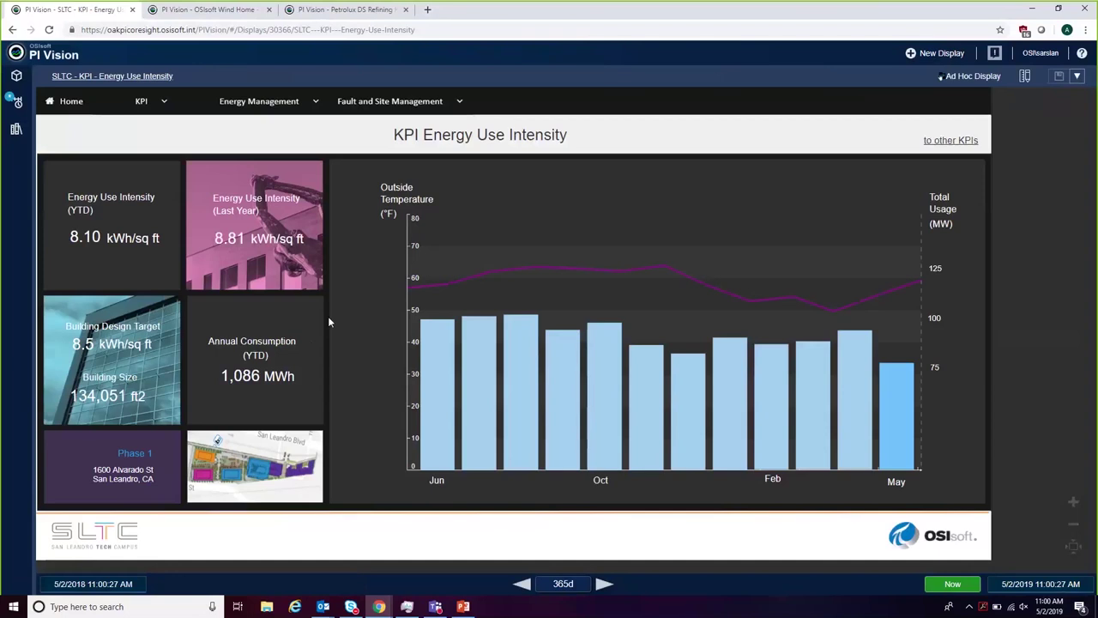
pyautogui.click(311, 103)
# - Open the Energy Management Overview showing power demand, economics and energy utilization trends
pyautogui.click(288, 131)
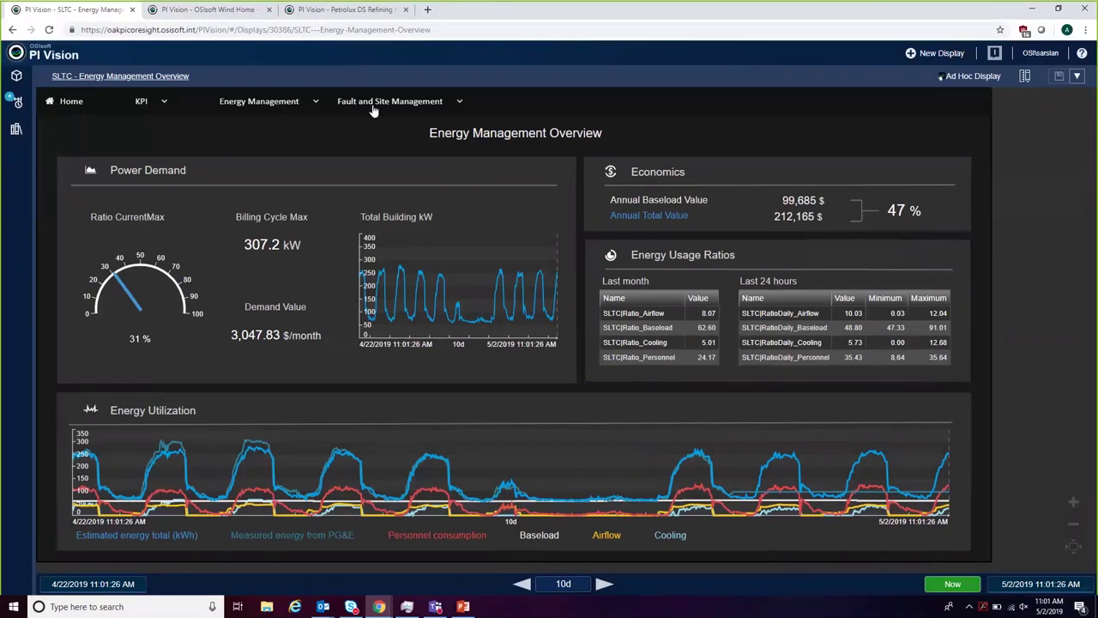
pyautogui.click(300, 102)
# - Open the Utility Bill display for Mar–Apr 2019, totaling 9,634.41 $ in electric charges
pyautogui.click(253, 173)
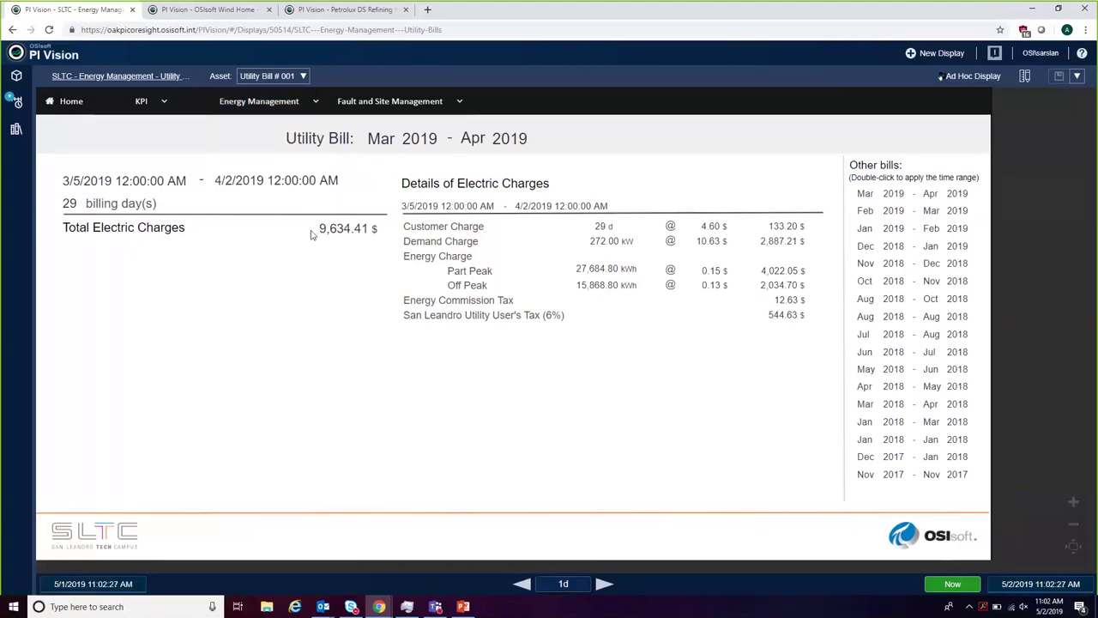
# - Open the VAVCO 1-01 device view showing 100% cooling, 381 ft3/m airflow and 72 °F
pyautogui.moveTo(310, 119)
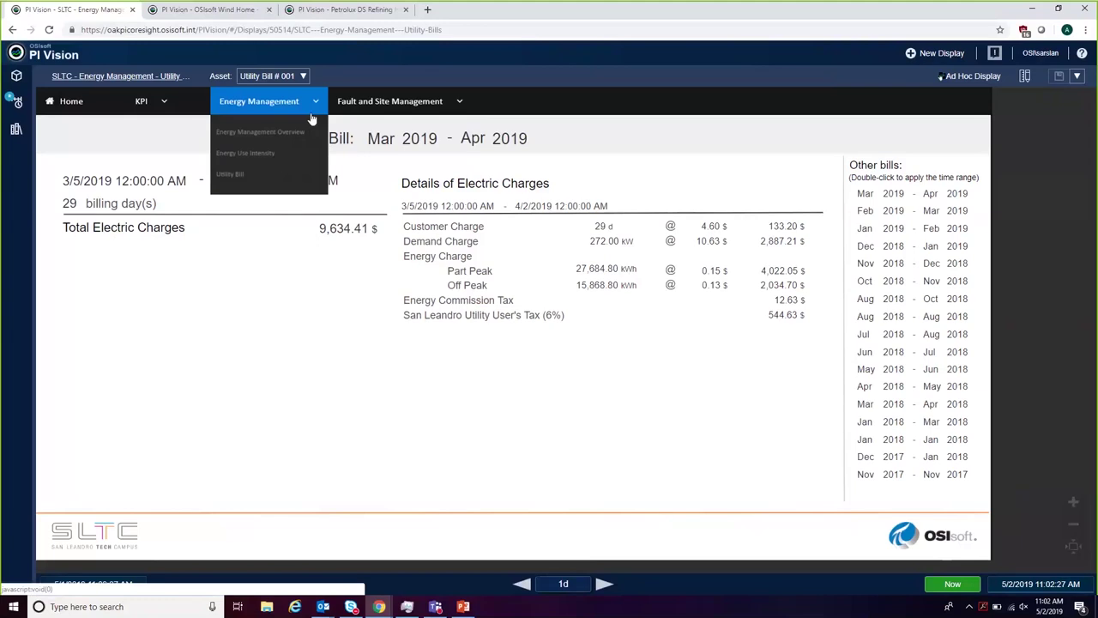
pyautogui.moveTo(374, 105)
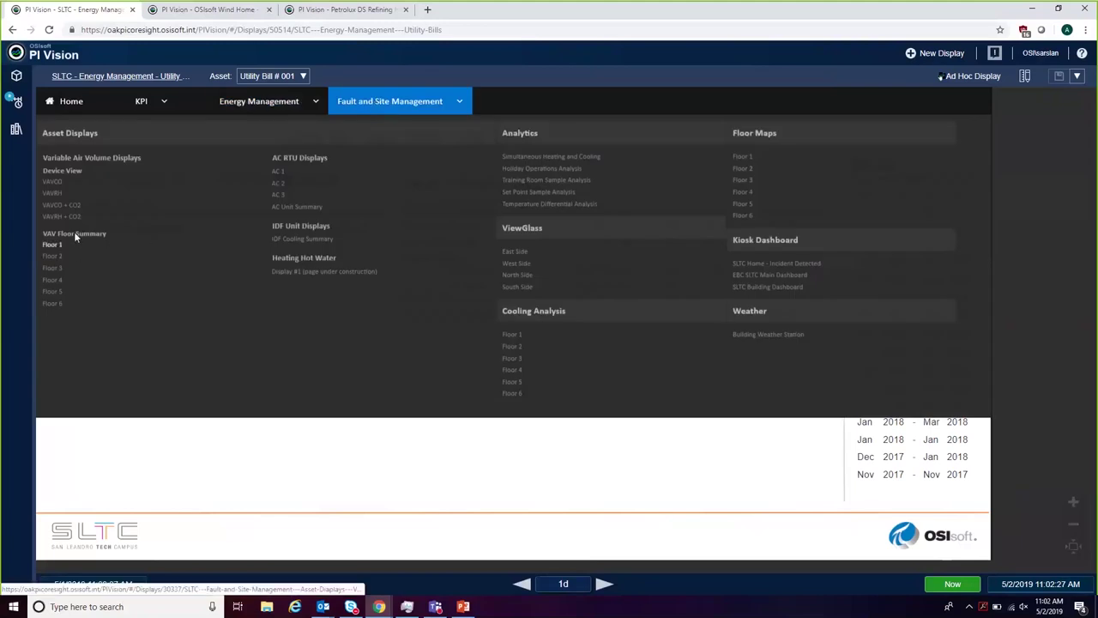
pyautogui.click(58, 185)
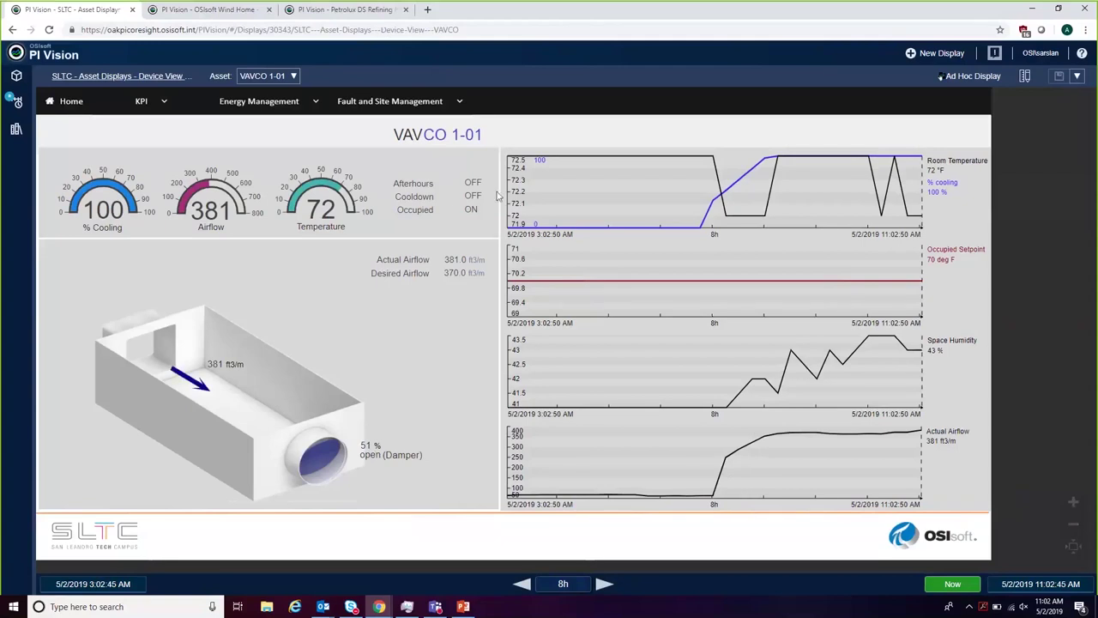
# - Browse the Fault and Site Management menu for the Simultaneous Heating and Cooling analysis
pyautogui.click(390, 100)
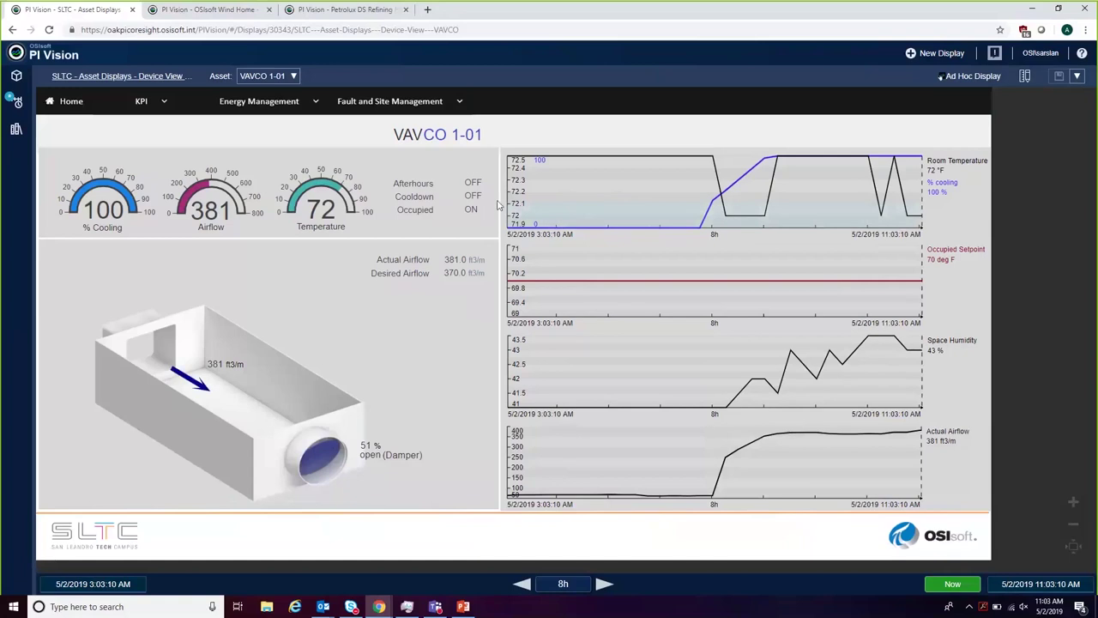
pyautogui.click(464, 119)
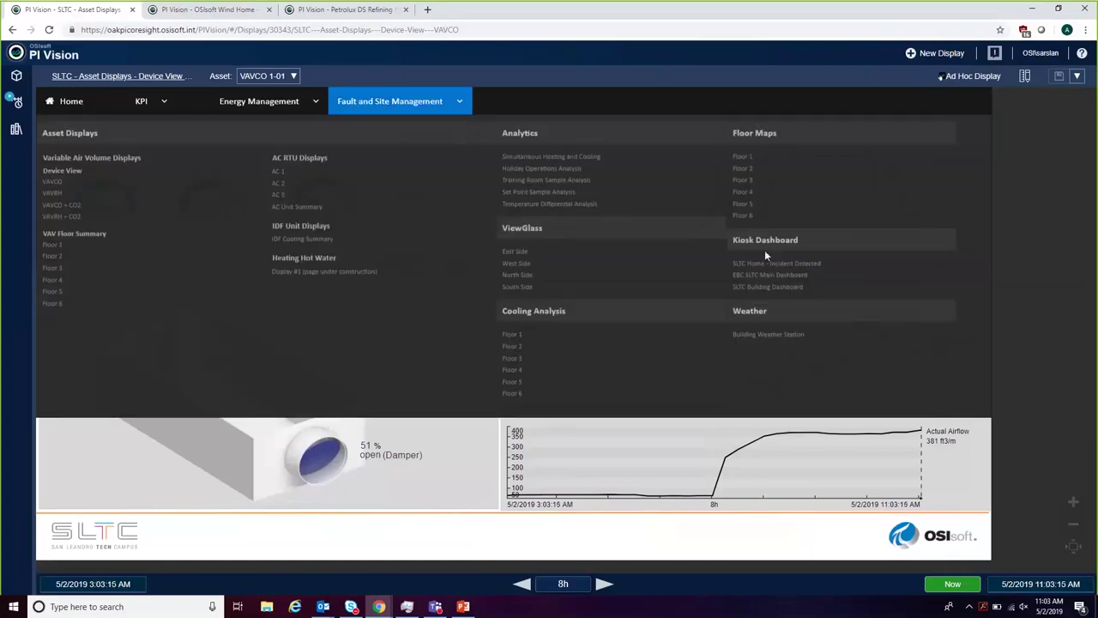
# - Open the Simultaneous Heating and Cooling analysis and view the Floor 2 trend full screen
pyautogui.click(583, 157)
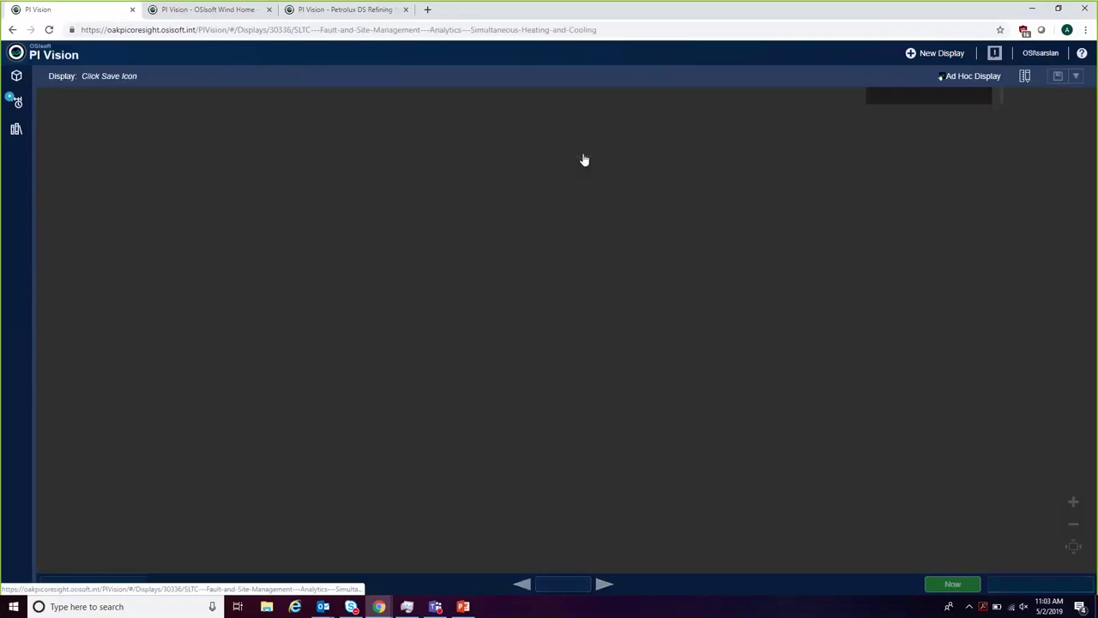
pyautogui.click(417, 101)
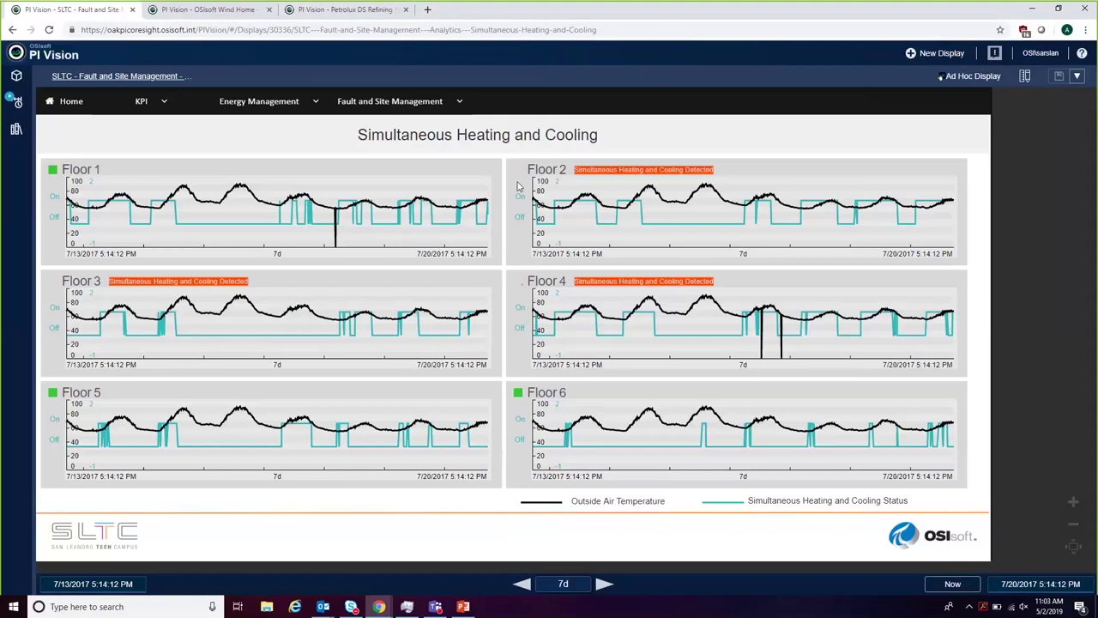
pyautogui.doubleClick(583, 171)
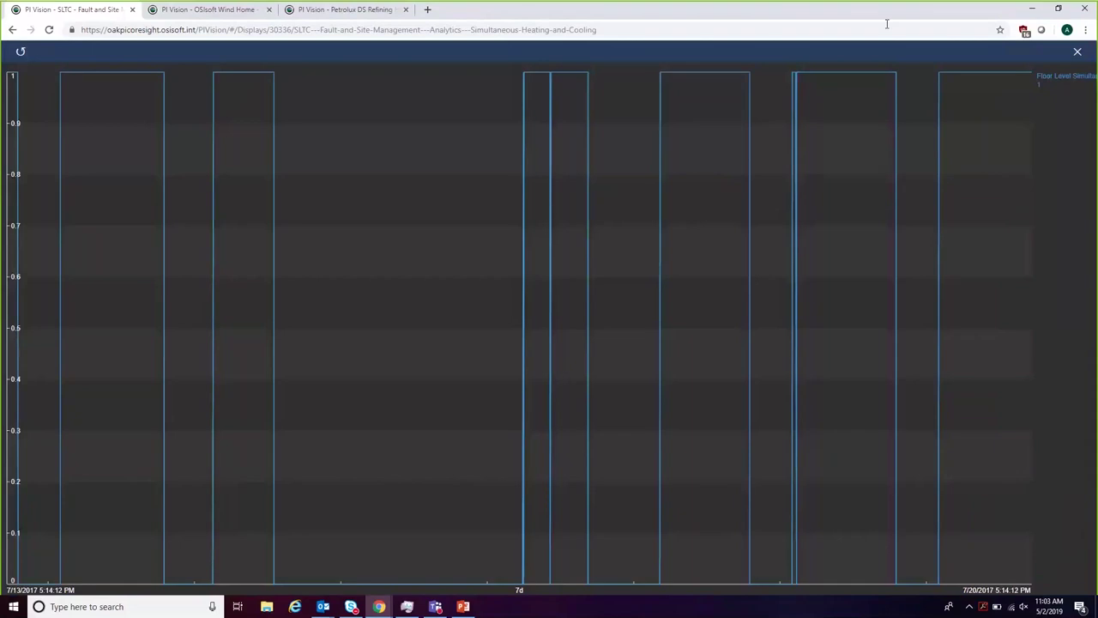
pyautogui.click(1078, 51)
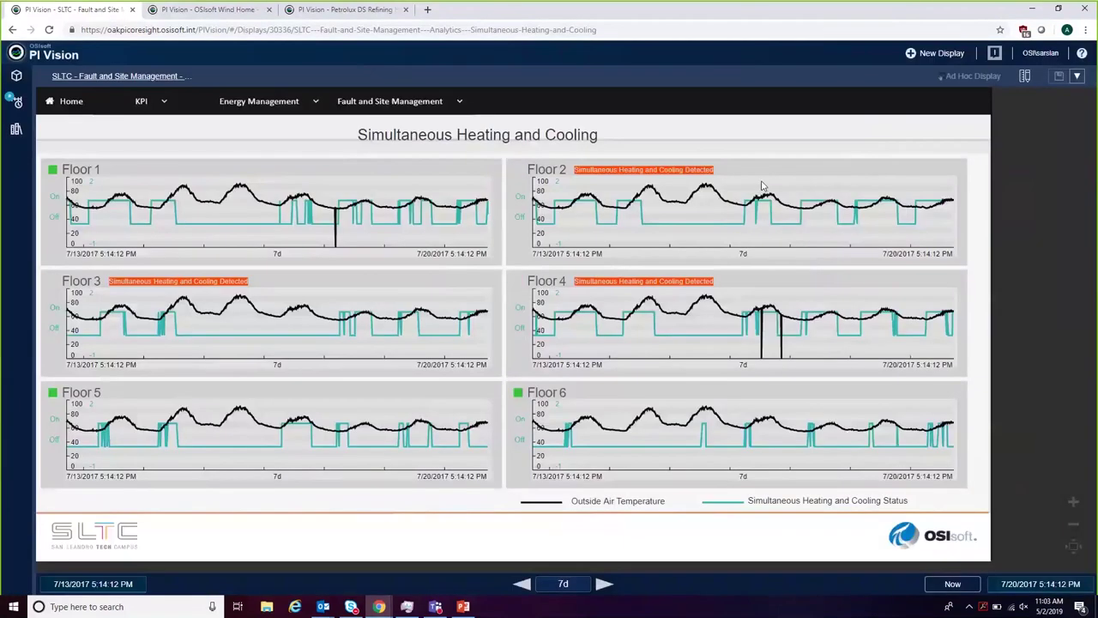
# - Open the Floor 2 VAV Floor Summary from Fault and Site Management
pyautogui.click(296, 102)
pyautogui.moveTo(390, 103)
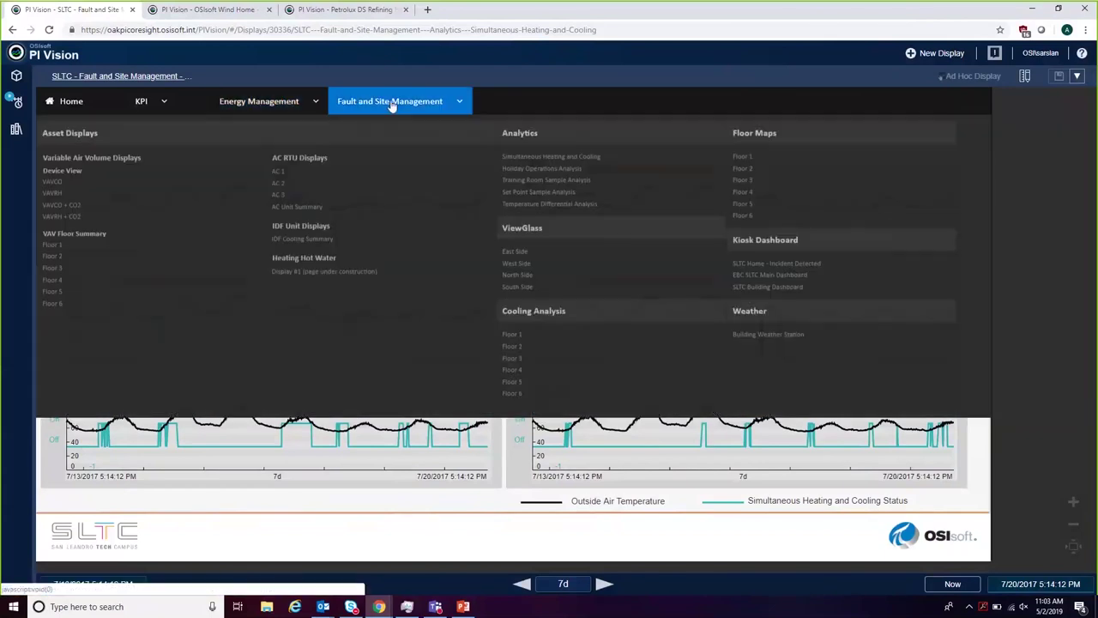
pyautogui.click(53, 257)
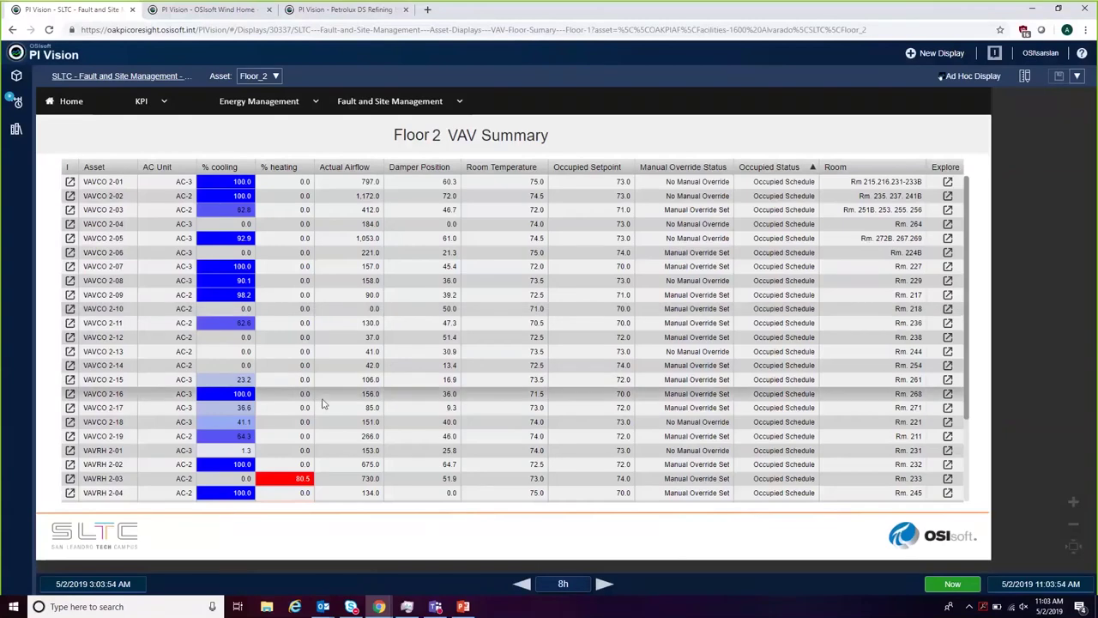
# - Scroll through the Floor 2 VAV Summary table, then go back to the SLTC Home overview
pyautogui.scroll(-3, 324, 403)
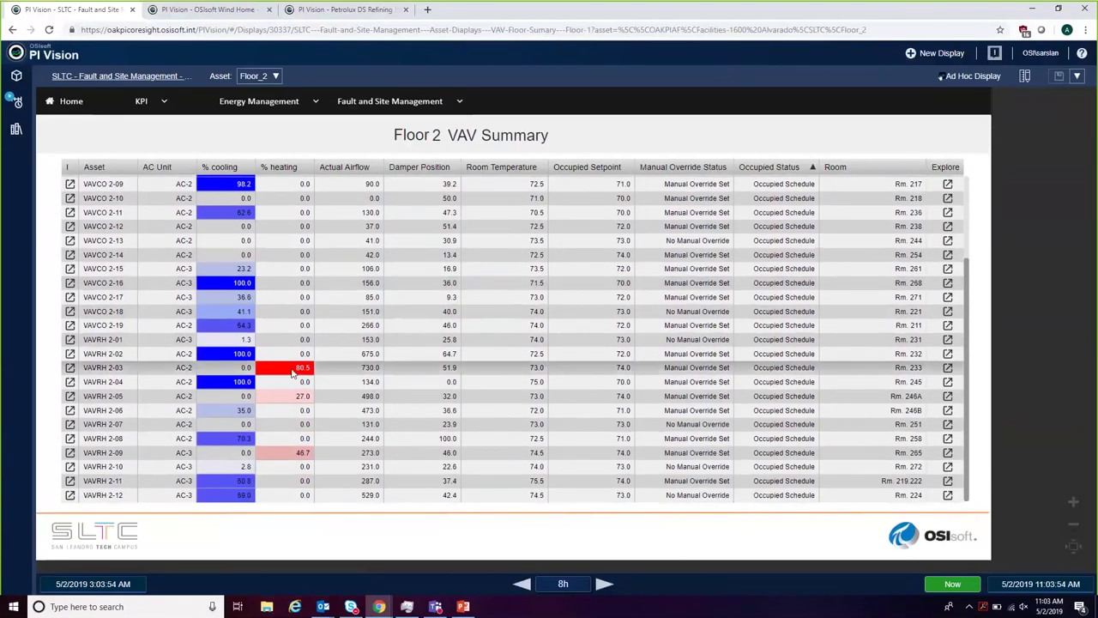
pyautogui.scroll(3, 292, 373)
pyautogui.scroll(-3, 292, 374)
pyautogui.scroll(3, 302, 415)
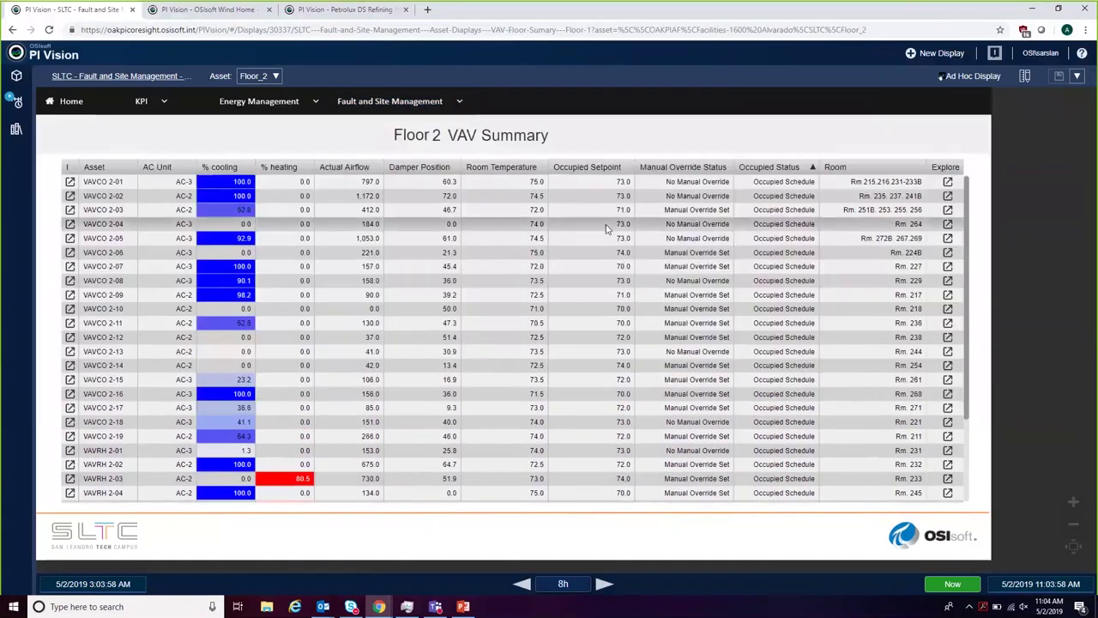
pyautogui.click(53, 103)
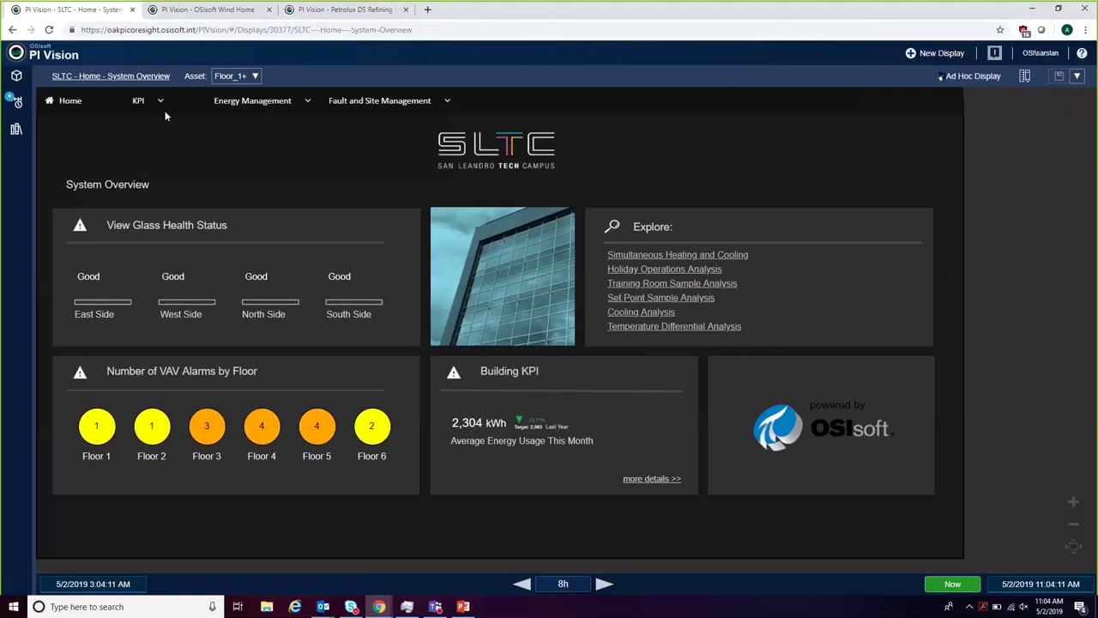
# - Switch to the 'PI Vision - OSIsoft Wind Home' browser tab
pyautogui.click(201, 11)
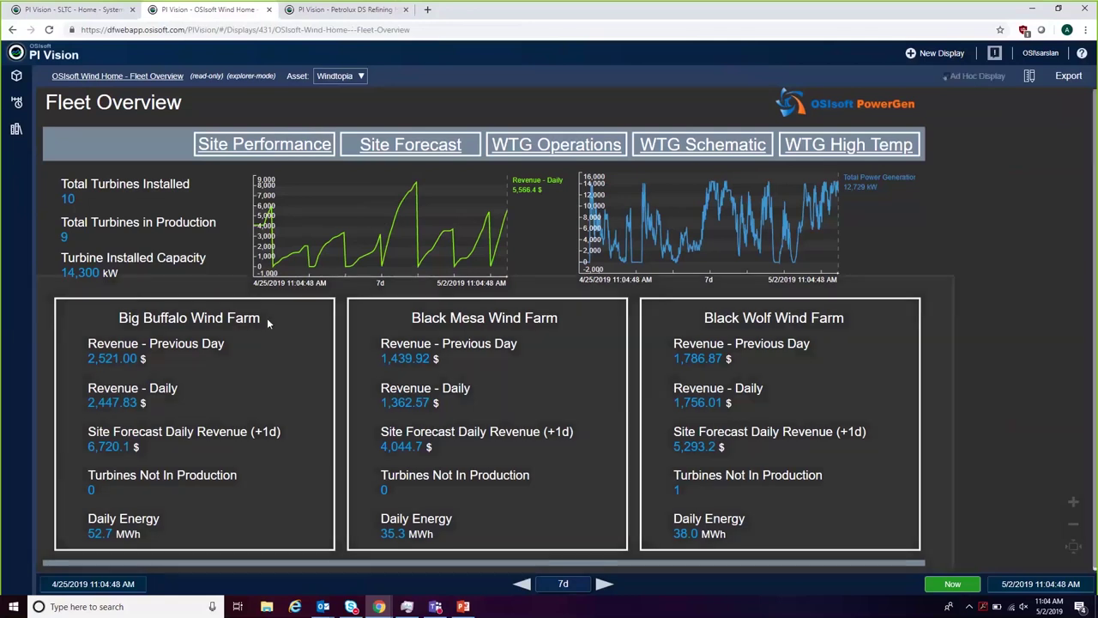
# - Review Big Buffalo, Black Mesa and Black Wolf site performance, then drill into turbine GE09
pyautogui.click(228, 318)
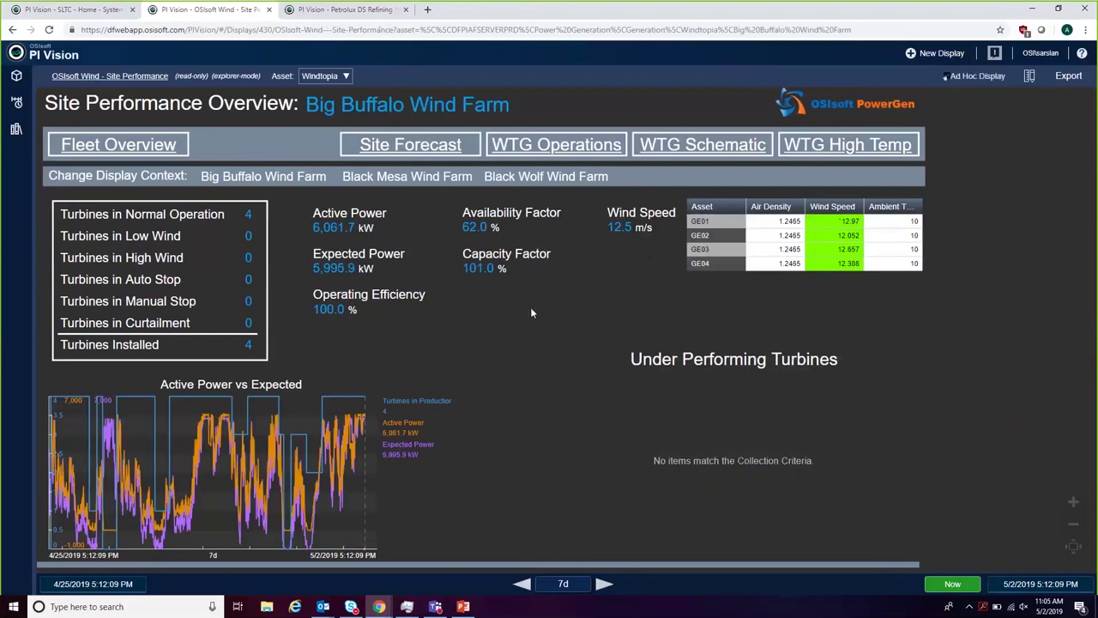
pyautogui.click(161, 145)
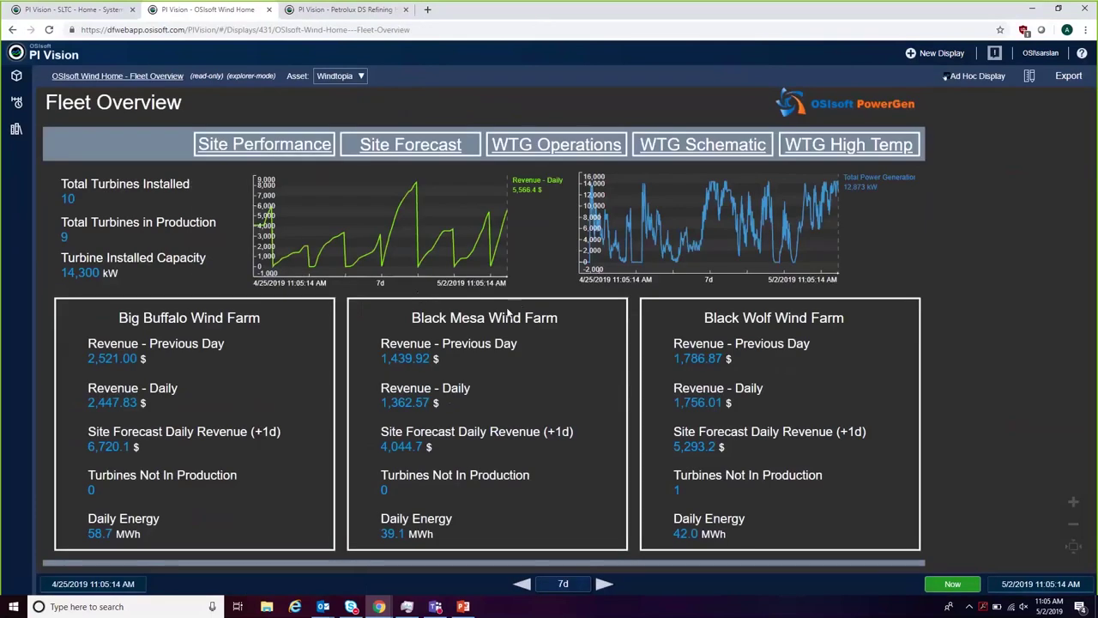
pyautogui.click(509, 319)
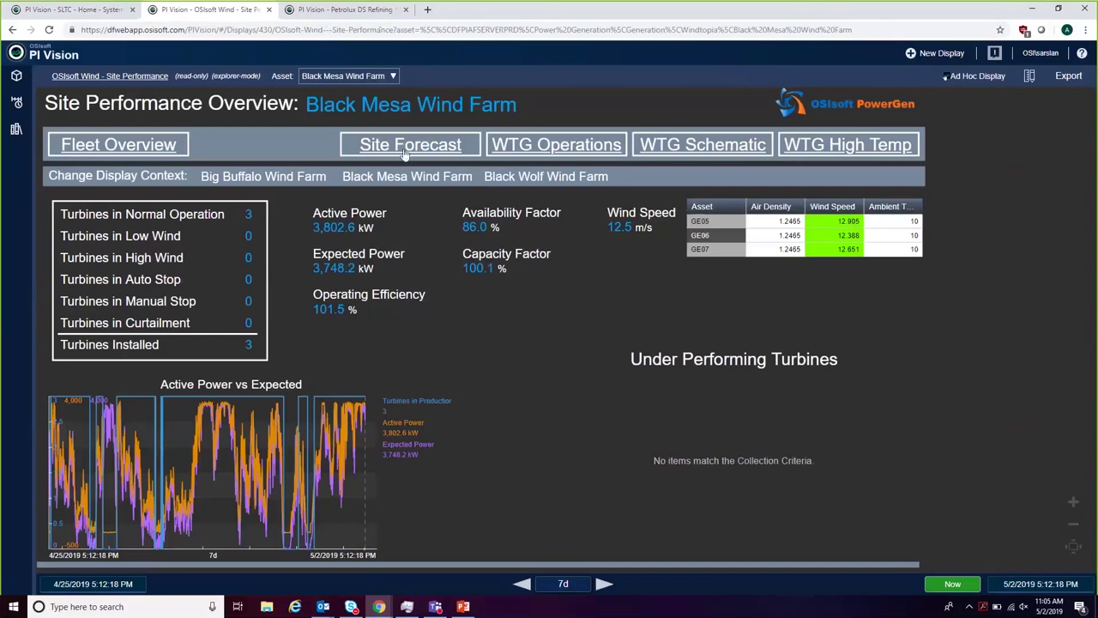
pyautogui.click(544, 182)
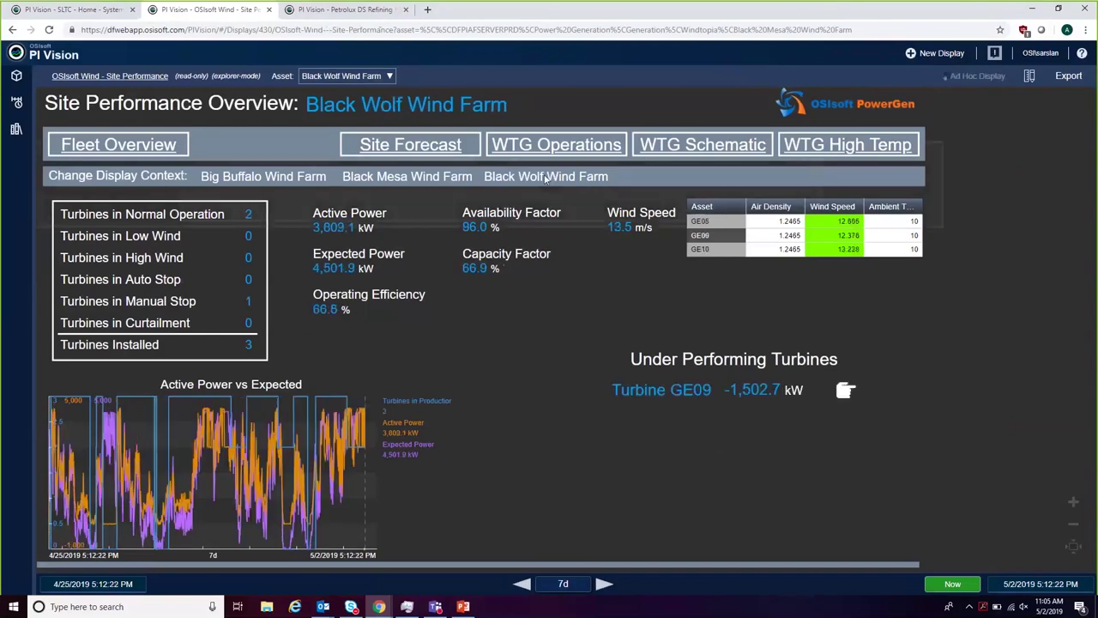
pyautogui.click(845, 391)
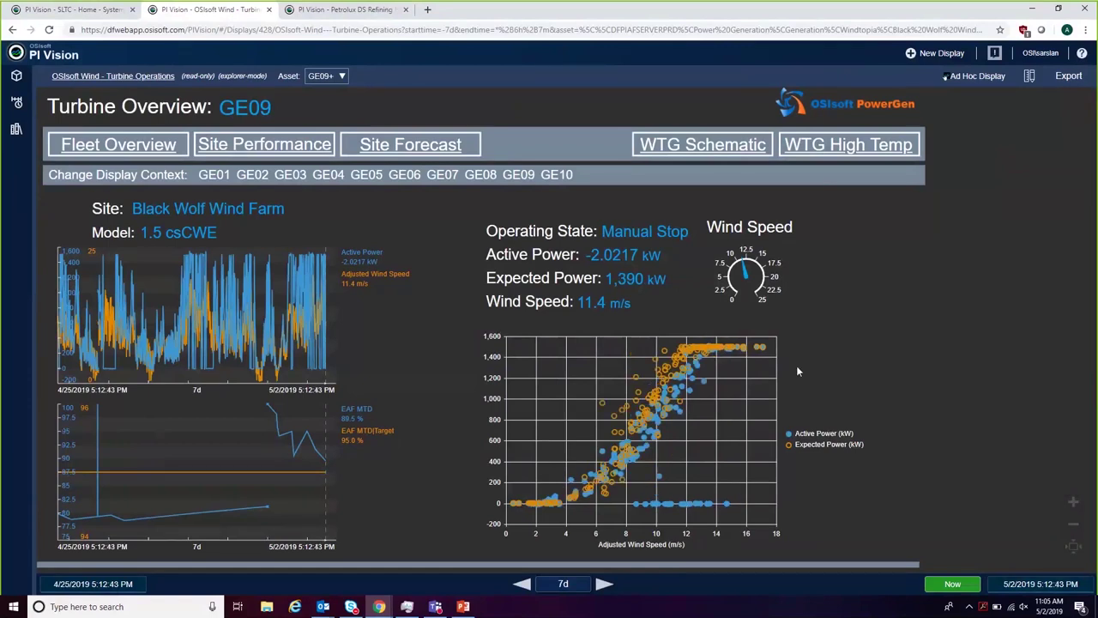
pyautogui.moveTo(877, 330)
pyautogui.moveTo(688, 507)
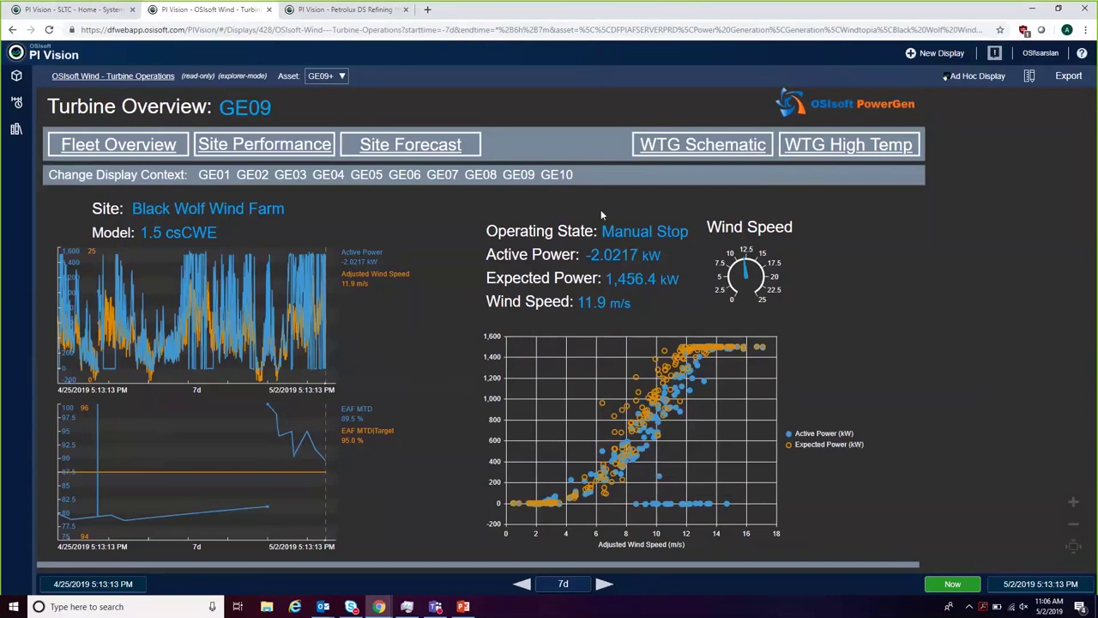
# - View GE09's WTG Schematic, then switch to GE09's WTG High Temp events list
pyautogui.click(728, 147)
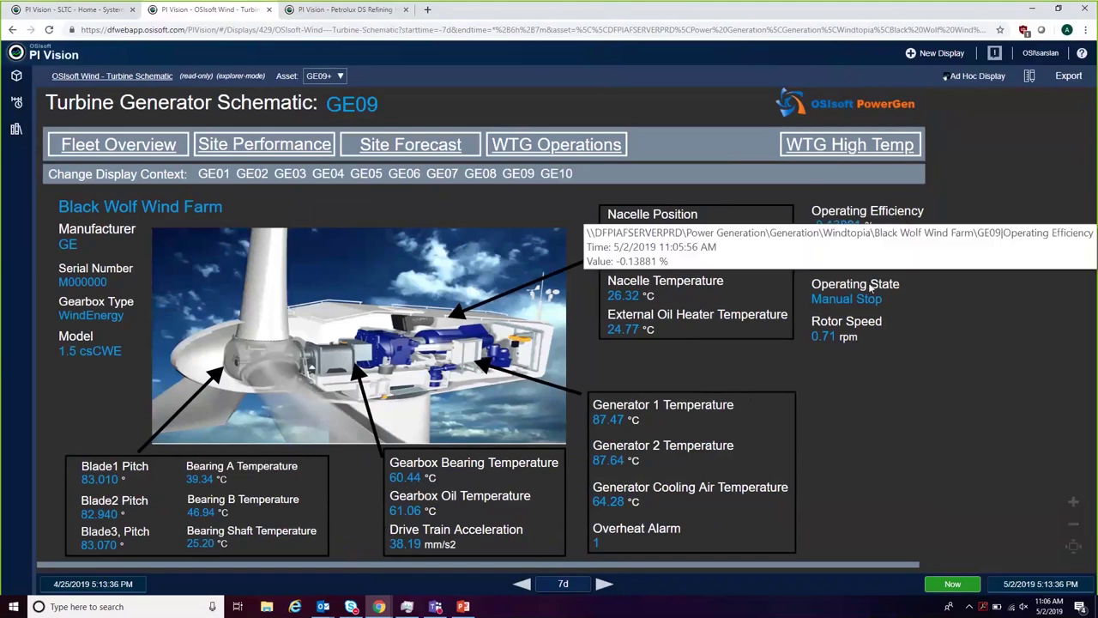
pyautogui.click(887, 152)
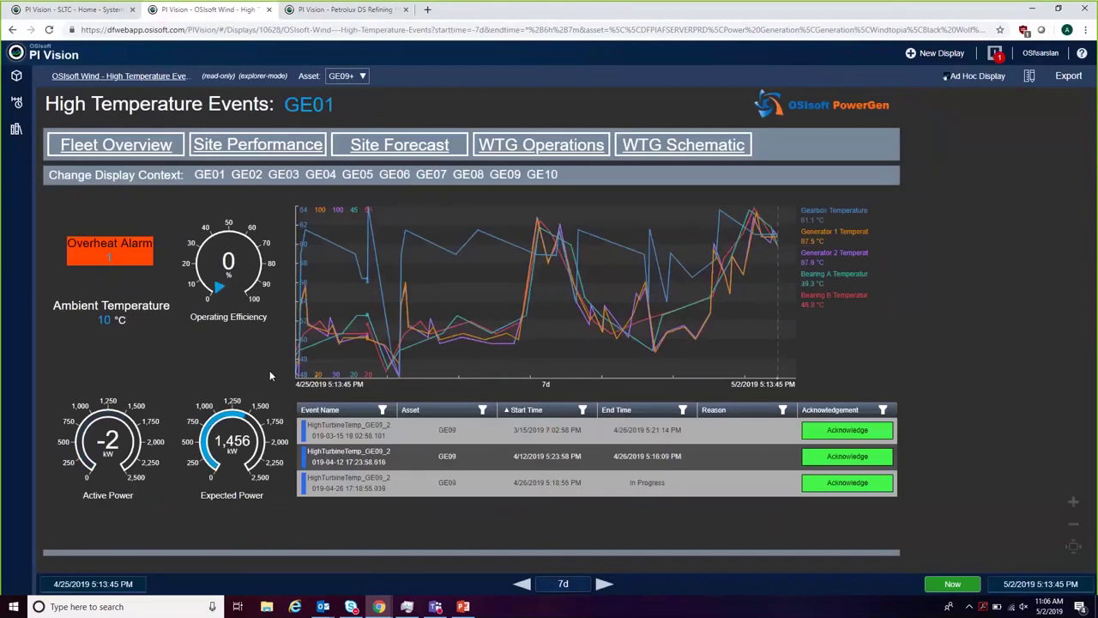
pyautogui.click(372, 435)
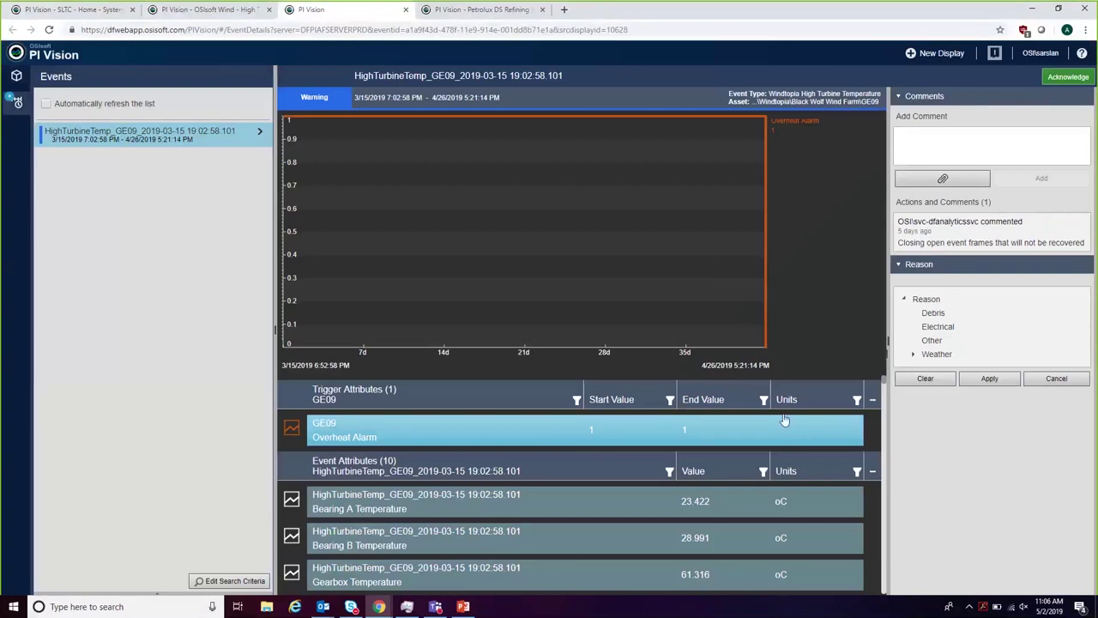
pyautogui.scroll(-2, 783, 502)
pyautogui.scroll(-1, 785, 500)
pyautogui.scroll(3, 785, 500)
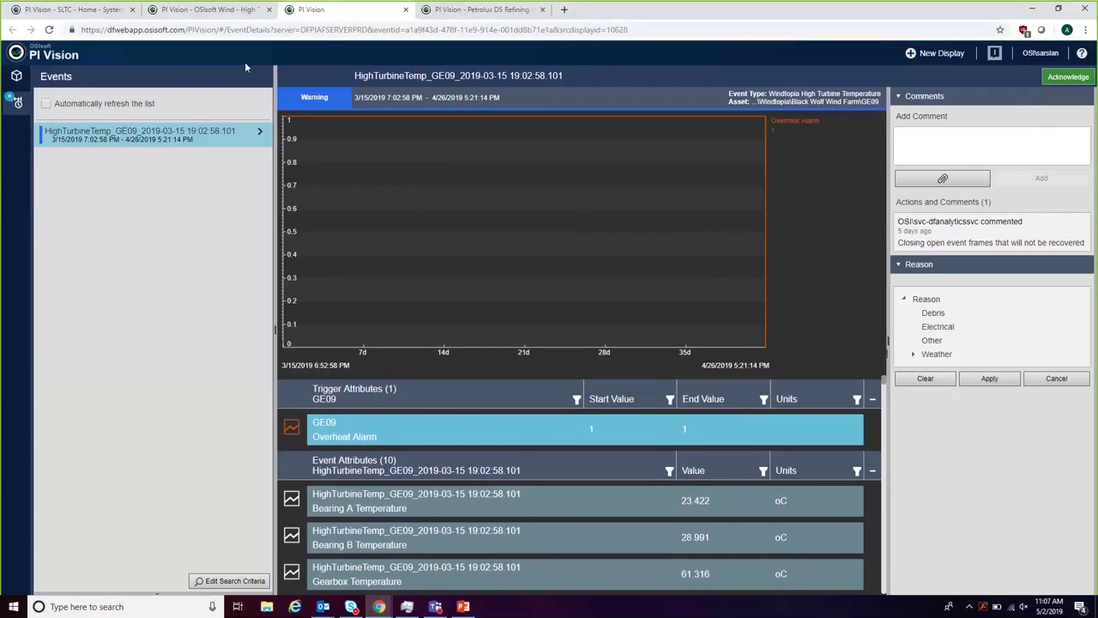
# - Move between the GE09 events, event details and Petrolux refining browser tabs
pyautogui.click(230, 10)
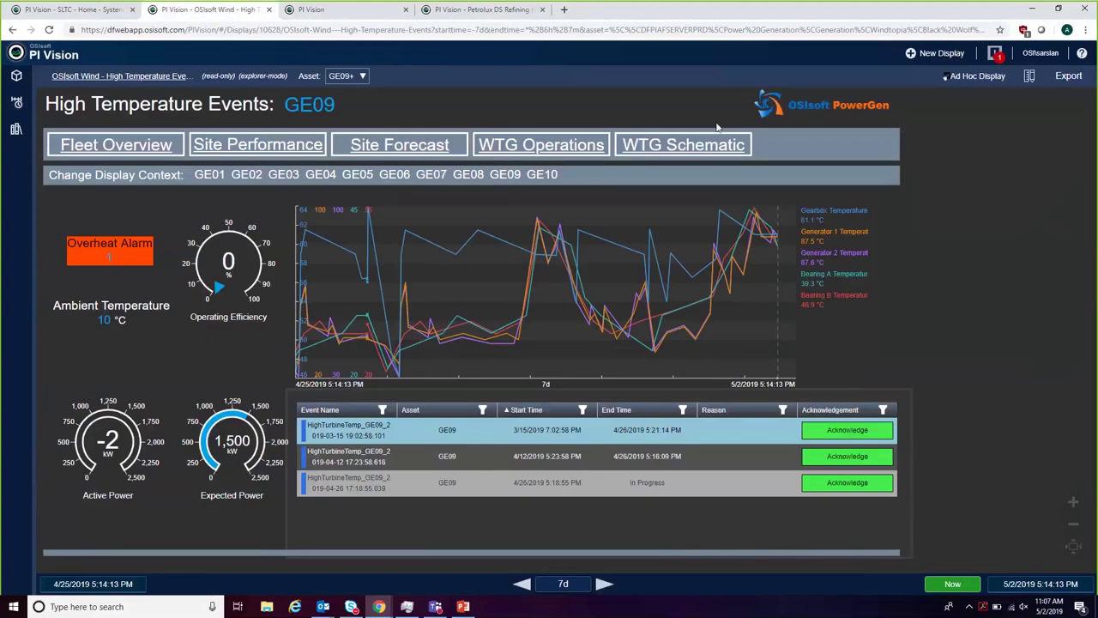
pyautogui.click(391, 12)
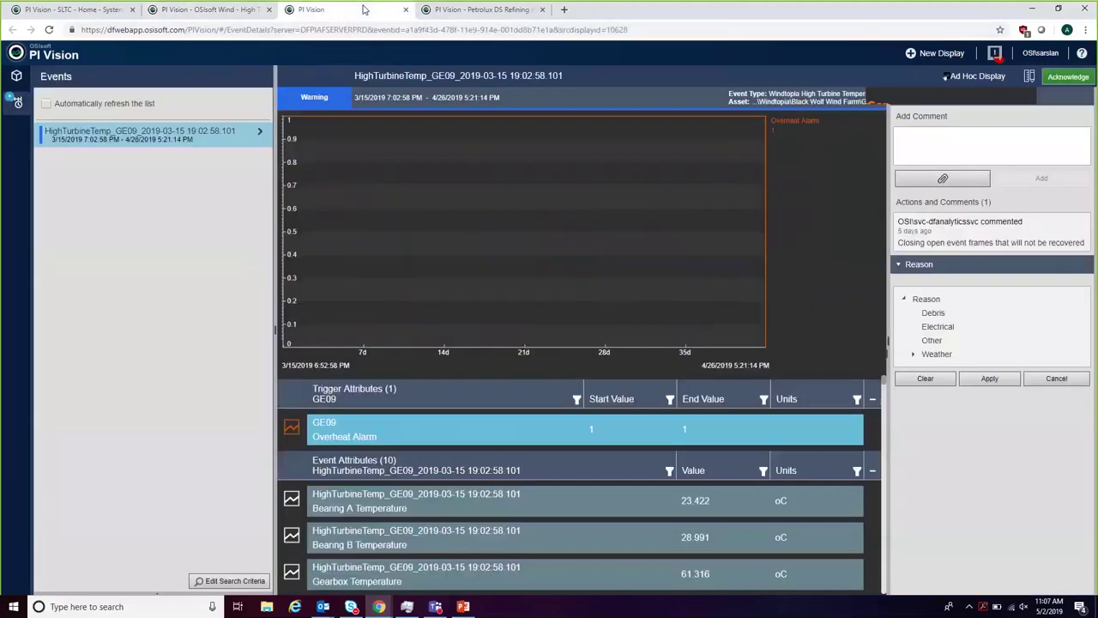
pyautogui.click(480, 9)
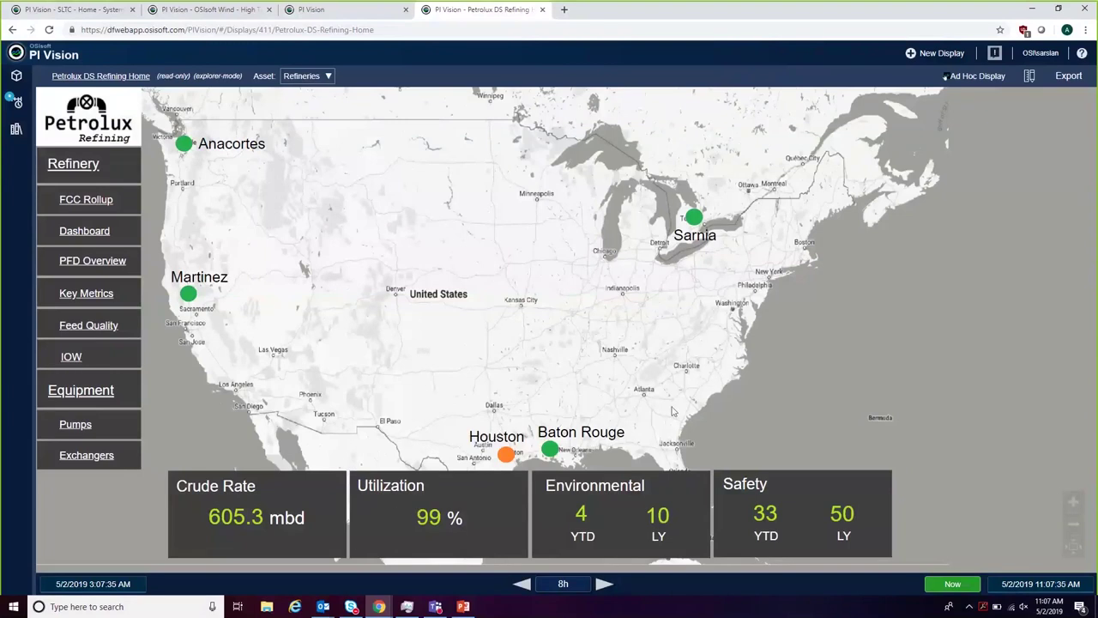
# - Go from the Houston refinery to FCC Rollup, then the HOU FCC 1 FCC Dashboard
pyautogui.click(507, 455)
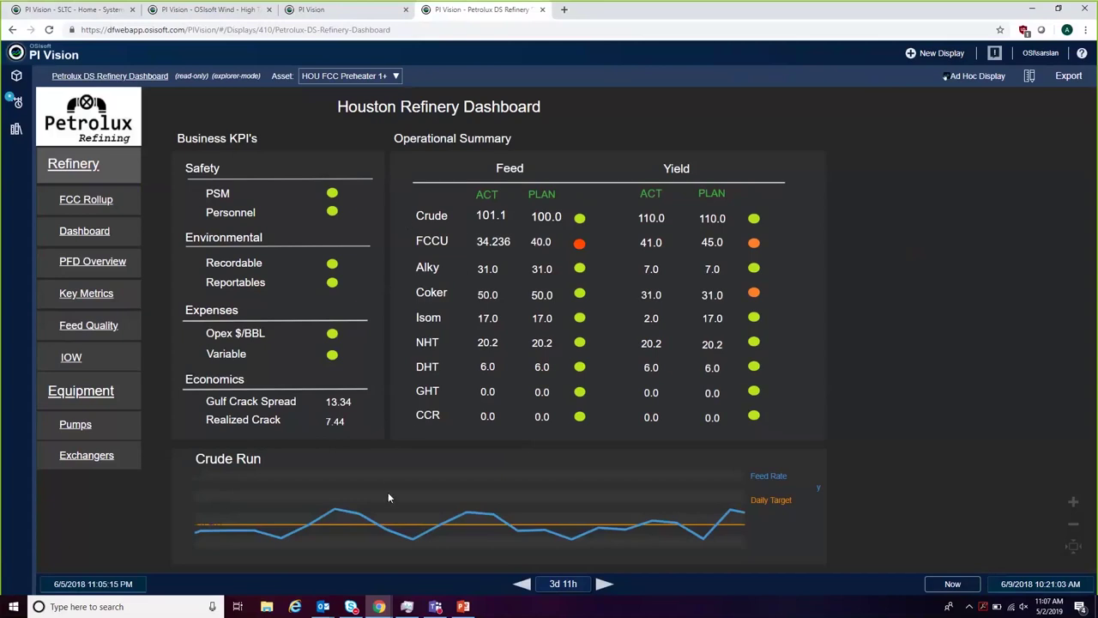
pyautogui.click(86, 199)
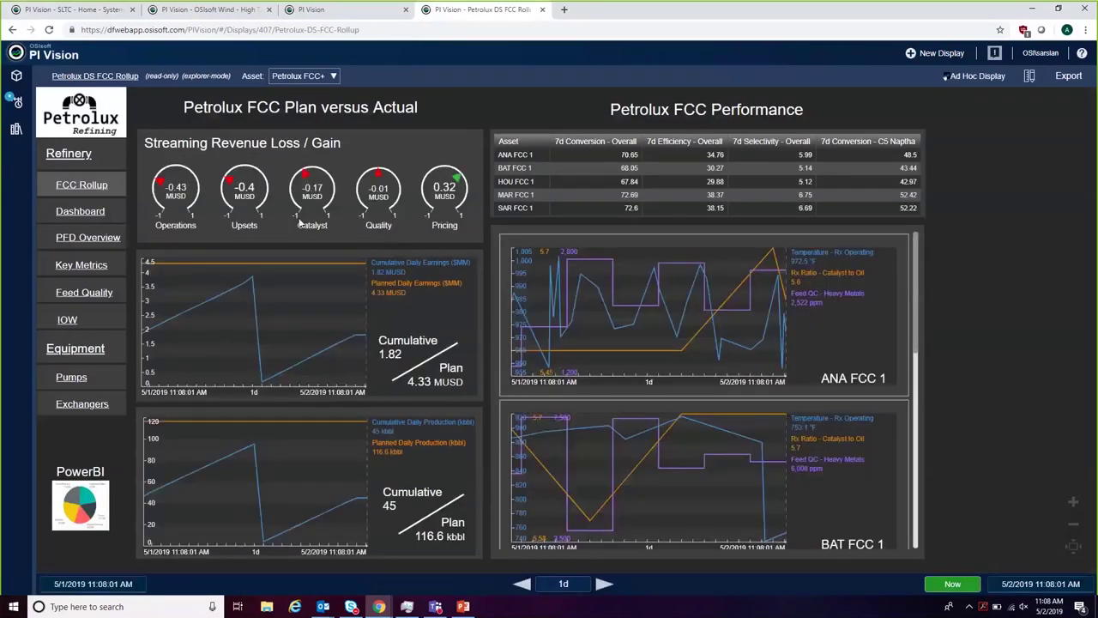
pyautogui.moveTo(227, 232)
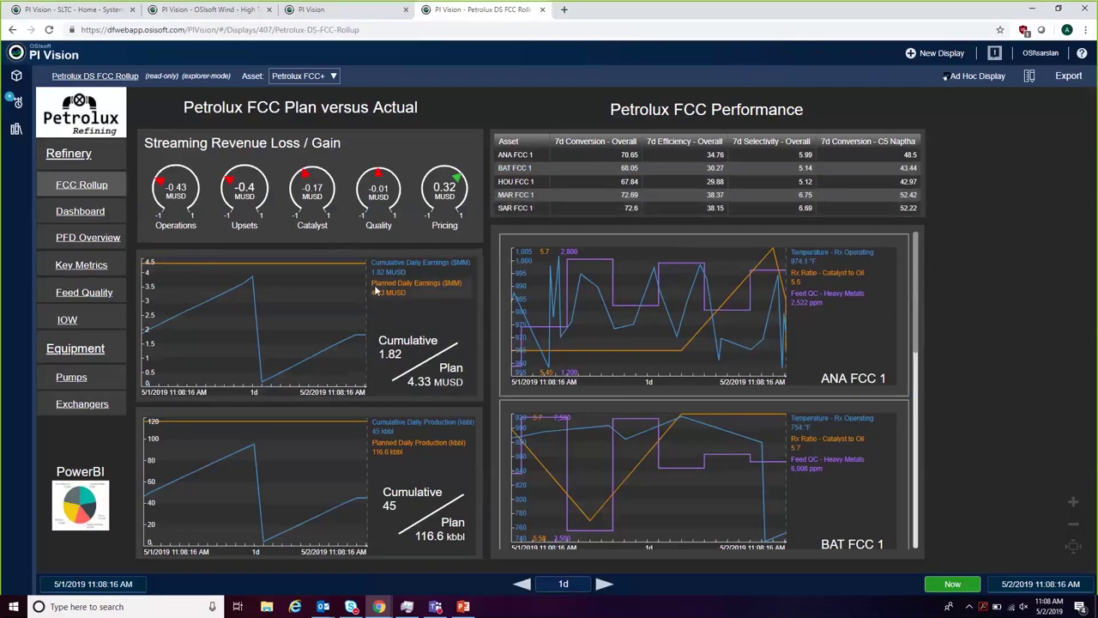
pyautogui.click(70, 212)
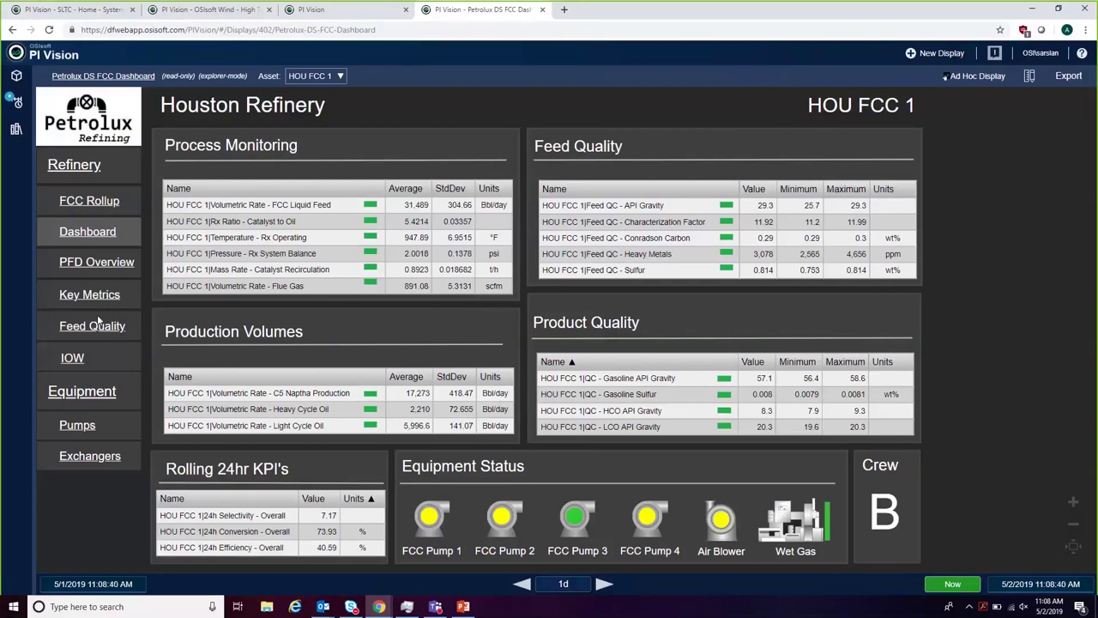
# - Review the HOU FCC 1 PFD Overview, then open Key Metrics showing 73.83% conversion
pyautogui.click(89, 263)
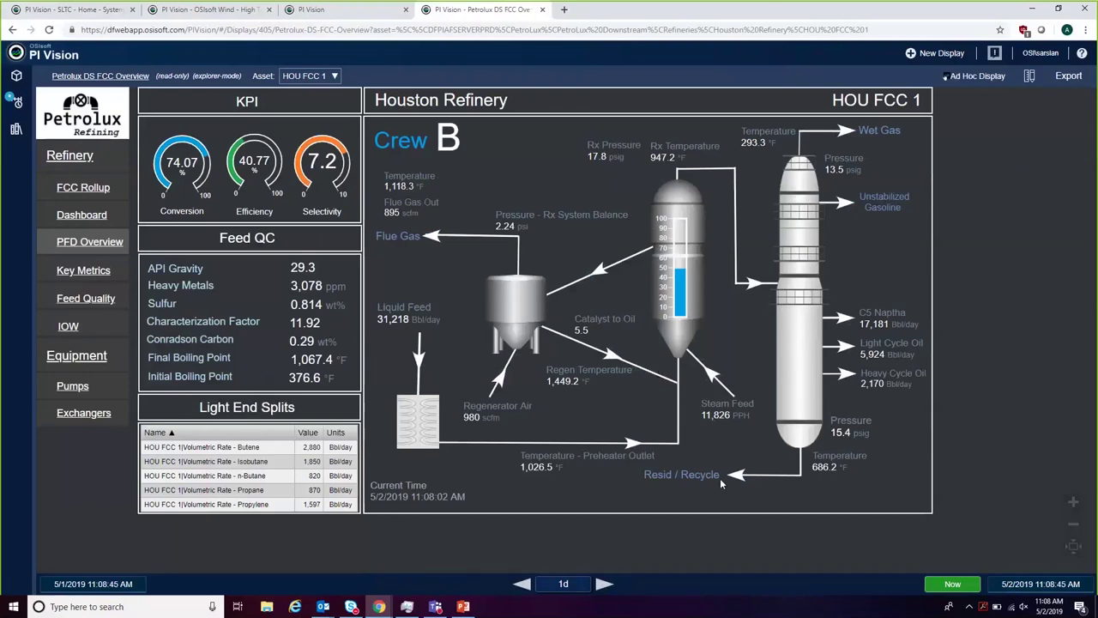
pyautogui.moveTo(584, 464)
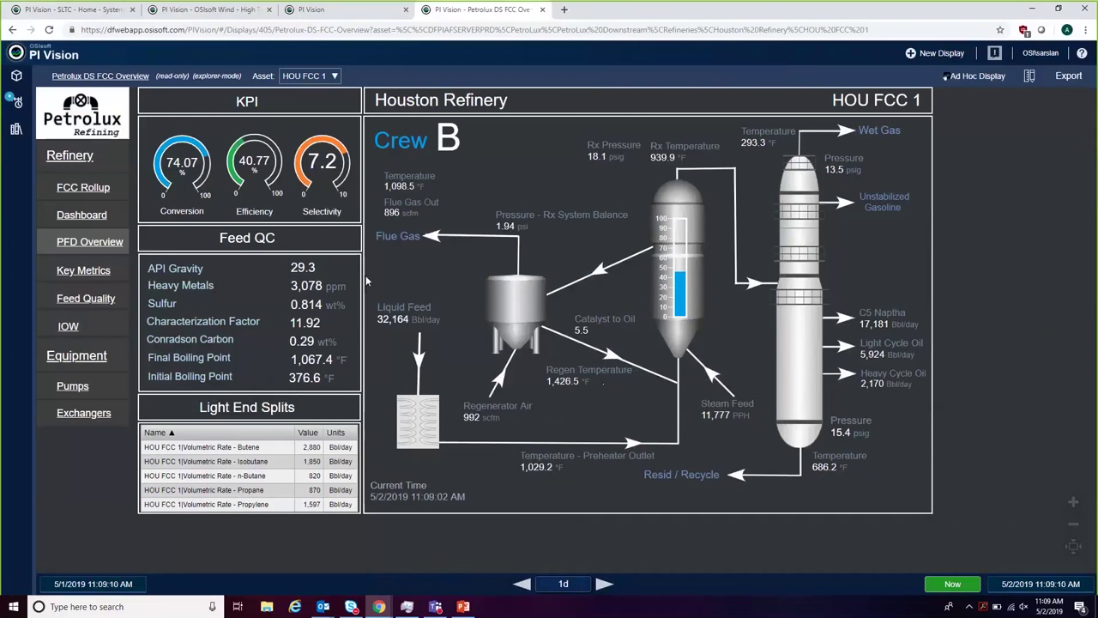
pyautogui.click(84, 271)
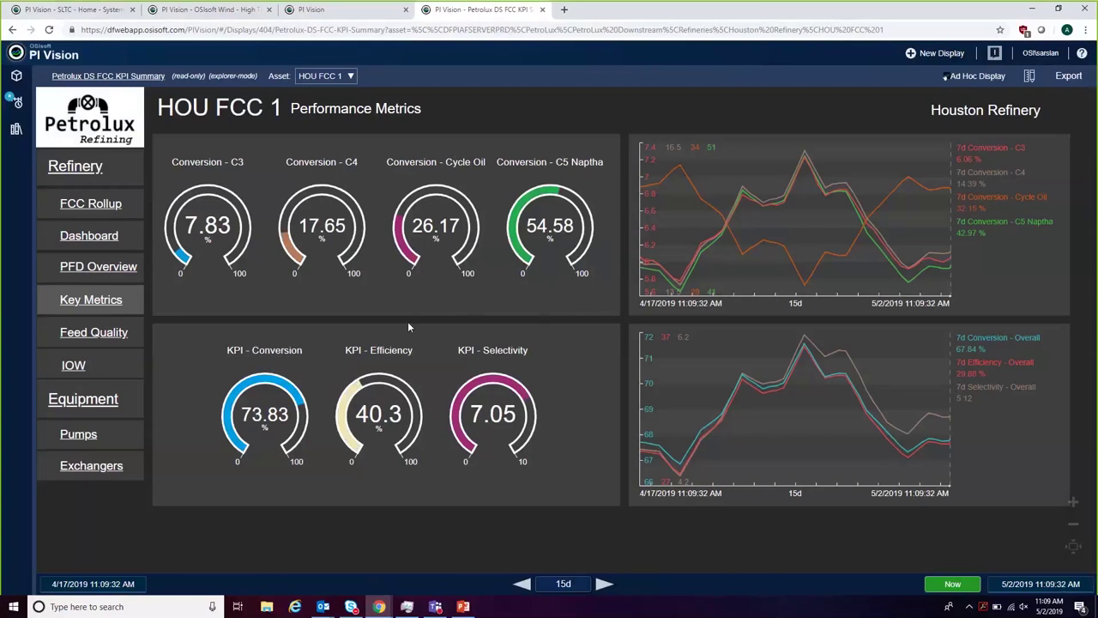
# - Go through Feed Quality and the Pumps summary to HOU FCC Pump 1's detail display
pyautogui.click(113, 334)
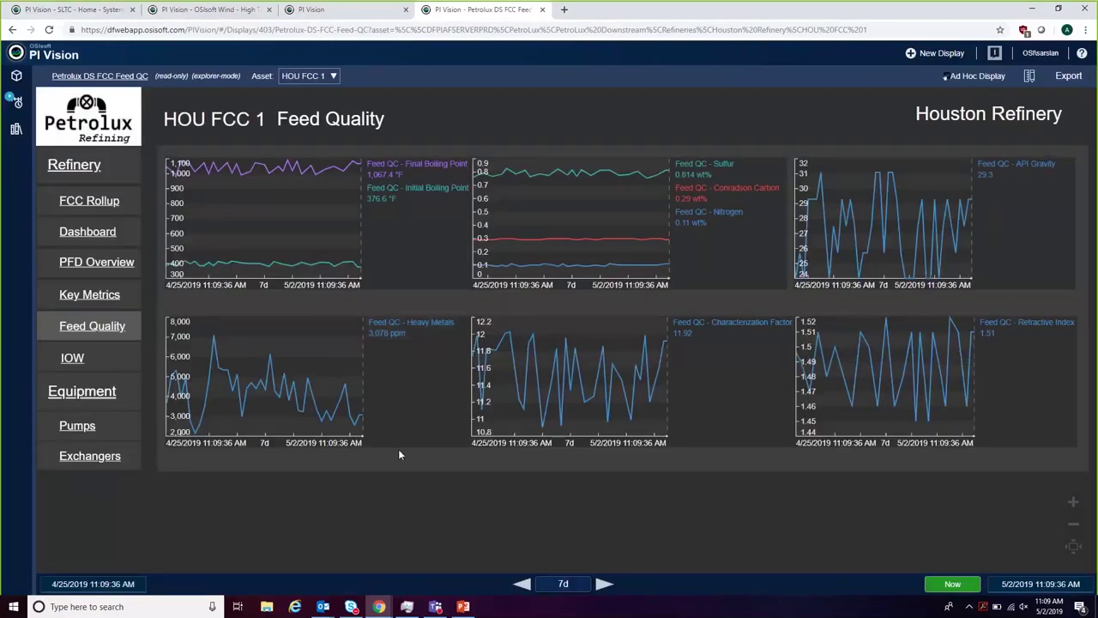
pyautogui.click(96, 397)
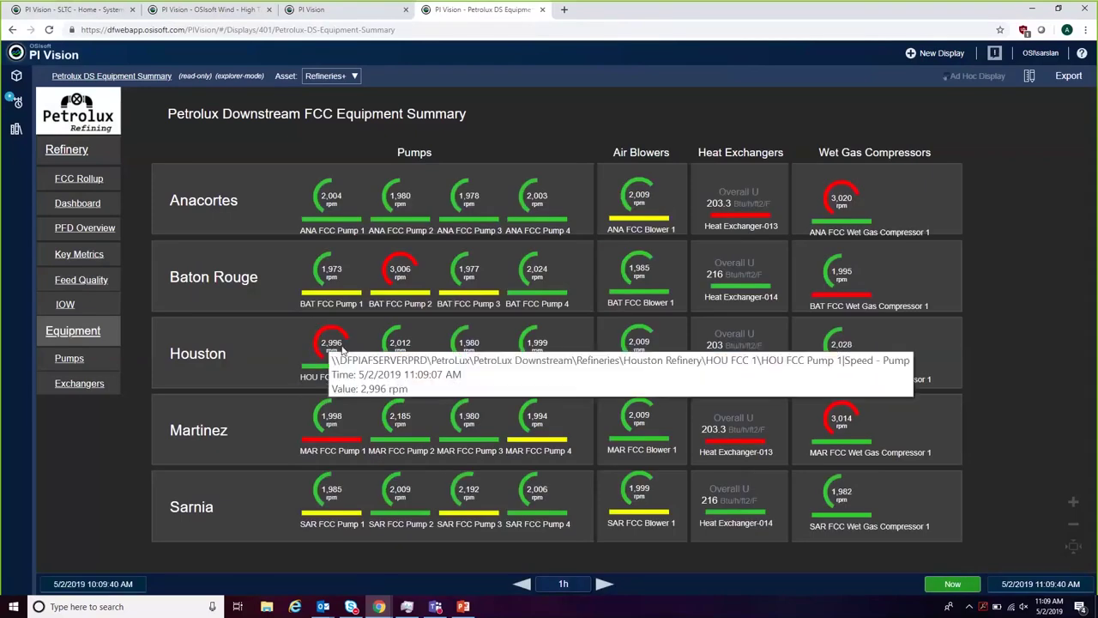
pyautogui.moveTo(327, 355)
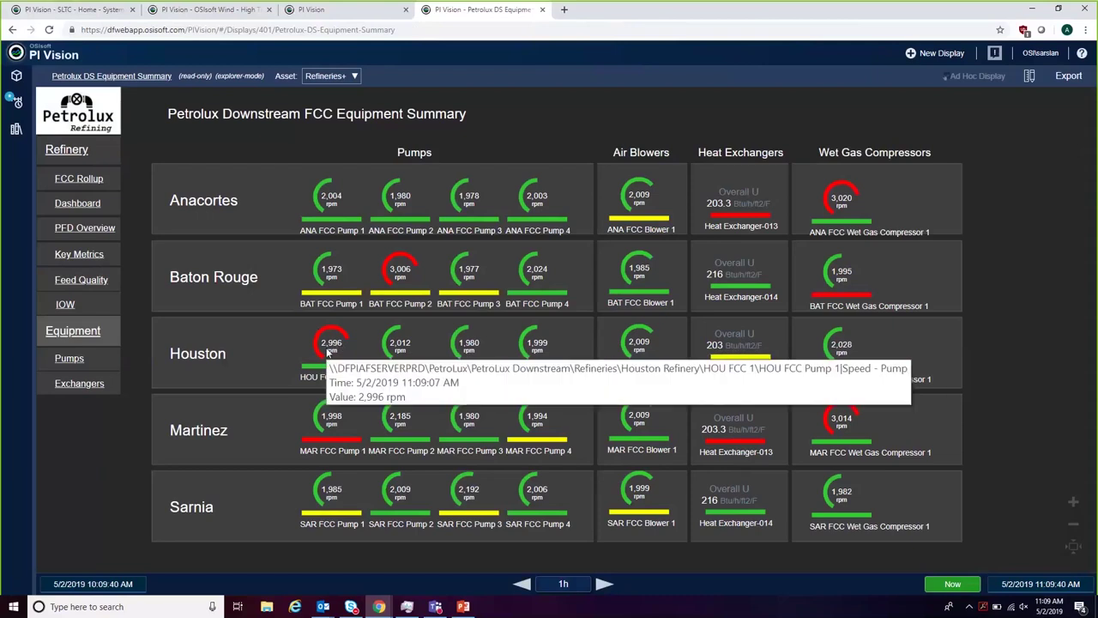
pyautogui.click(327, 353)
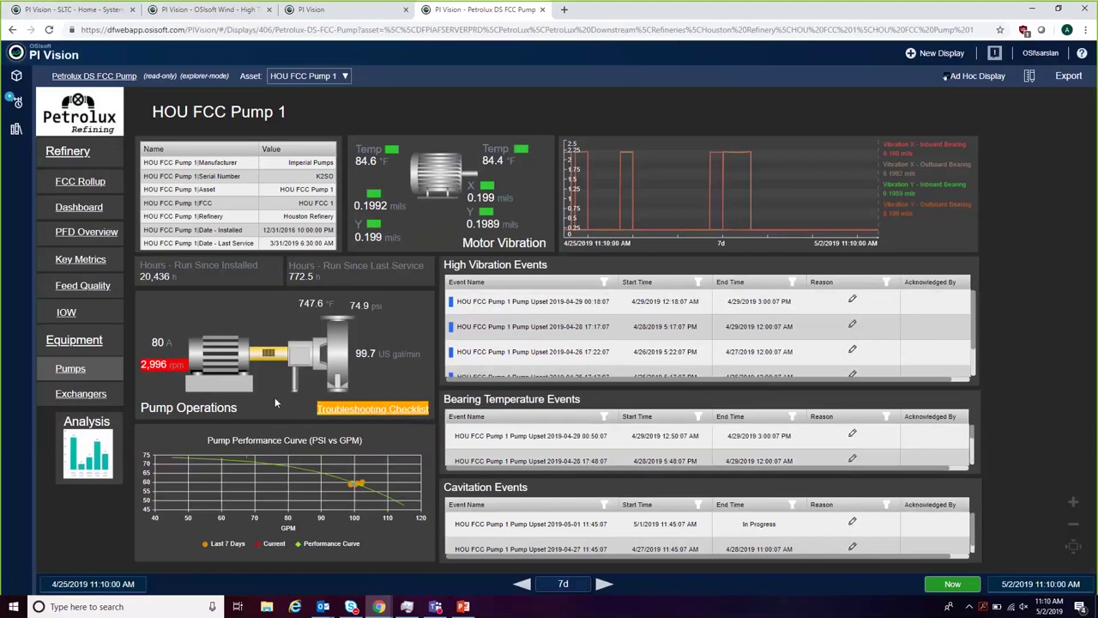
# - Open the pump's Troubleshooting Checklist on SharePoint, returning to the pump display while it loads
pyautogui.click(324, 410)
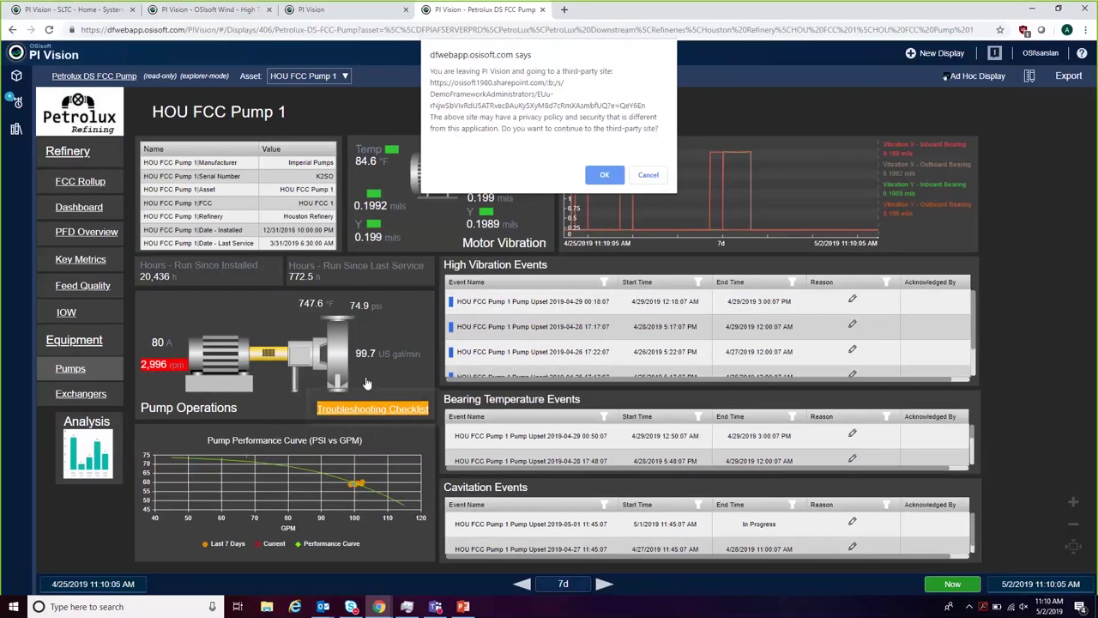
pyautogui.click(606, 176)
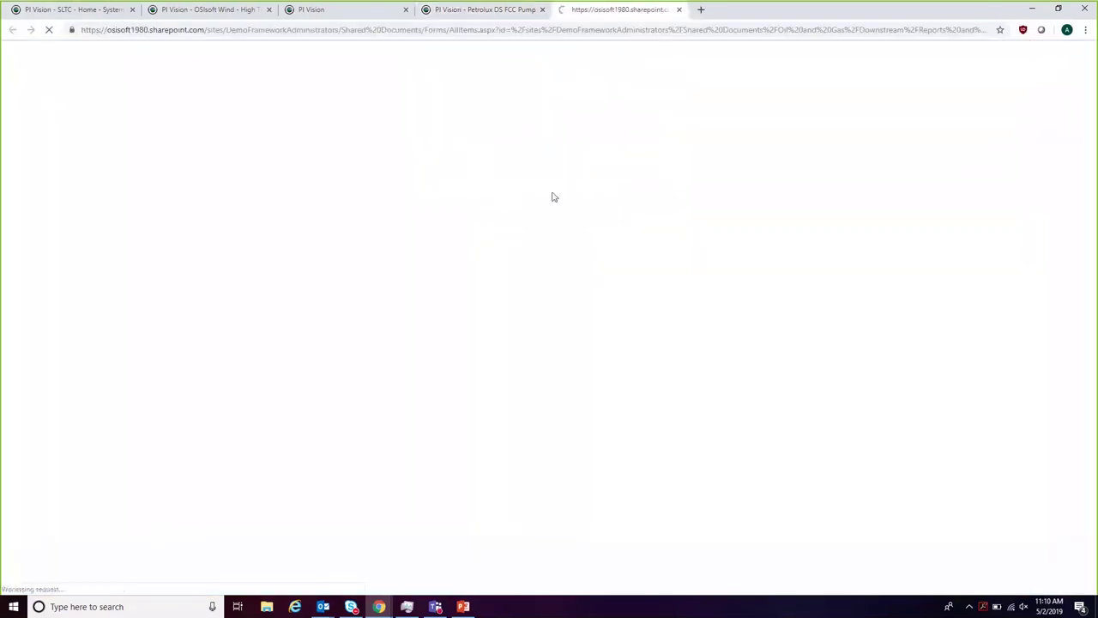
pyautogui.click(457, 10)
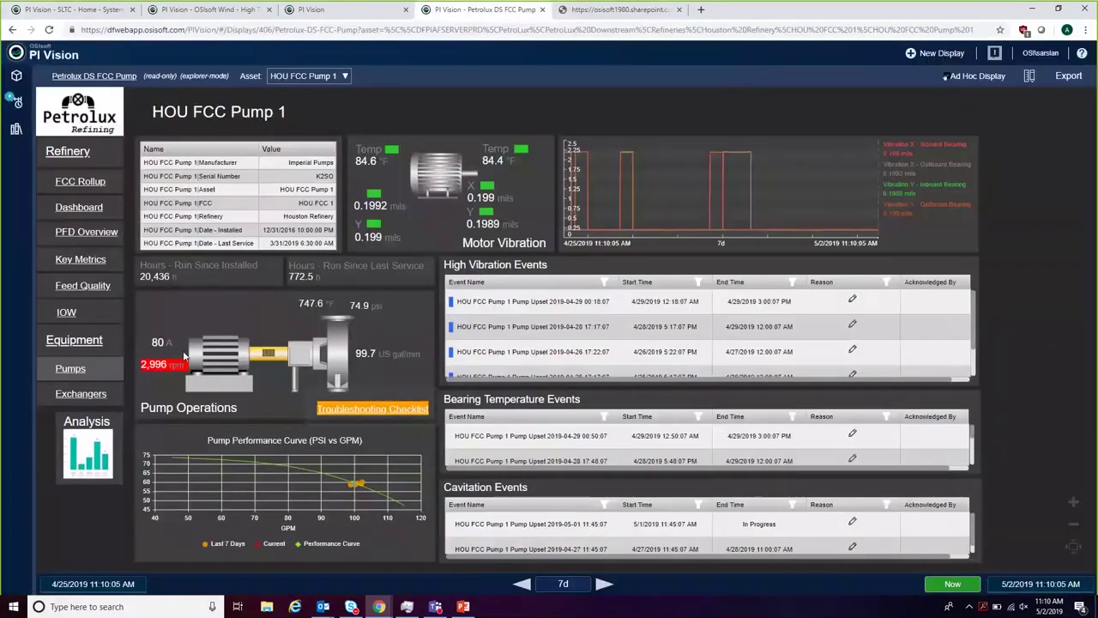
# - Read the FCC-OPS-CHK-010 checklist PDF to page 2, then return to the HOU FCC Pump 1 tab
pyautogui.click(645, 10)
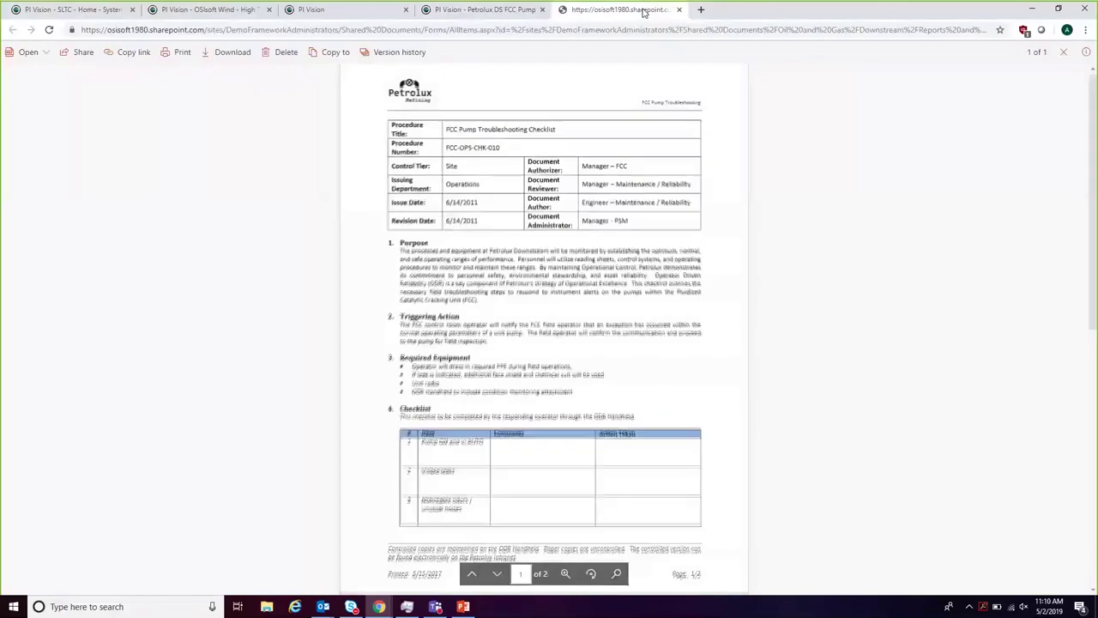
pyautogui.scroll(-3, 537, 412)
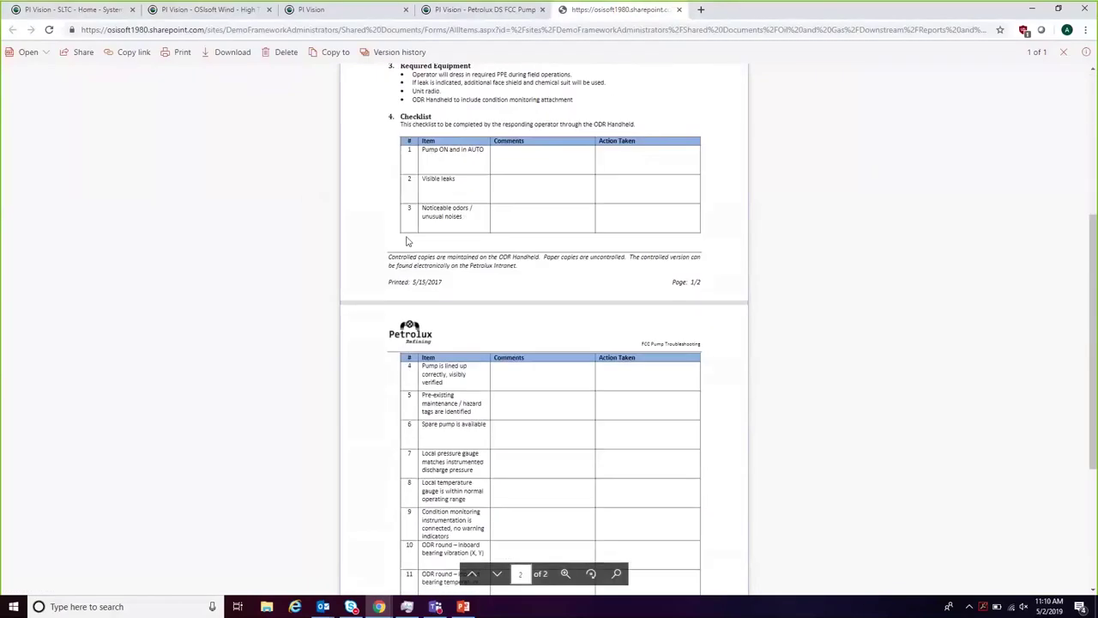
pyautogui.click(461, 12)
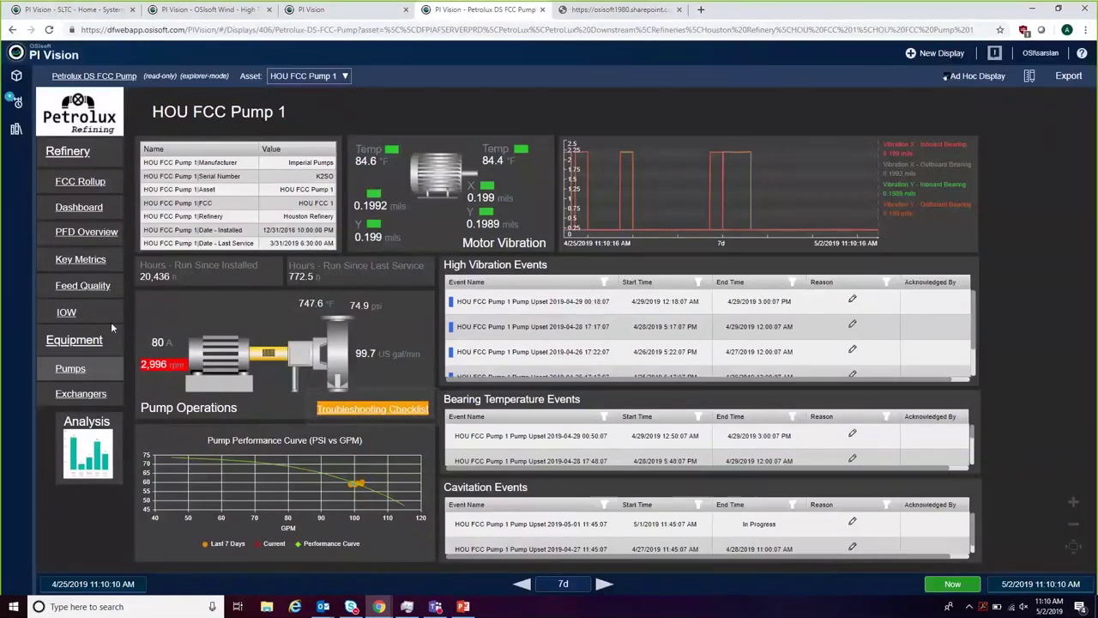
# - Revisit the Petrolux home map and wind Fleet Overview, then show PowerPoint's Thank You slide
pyautogui.click(92, 123)
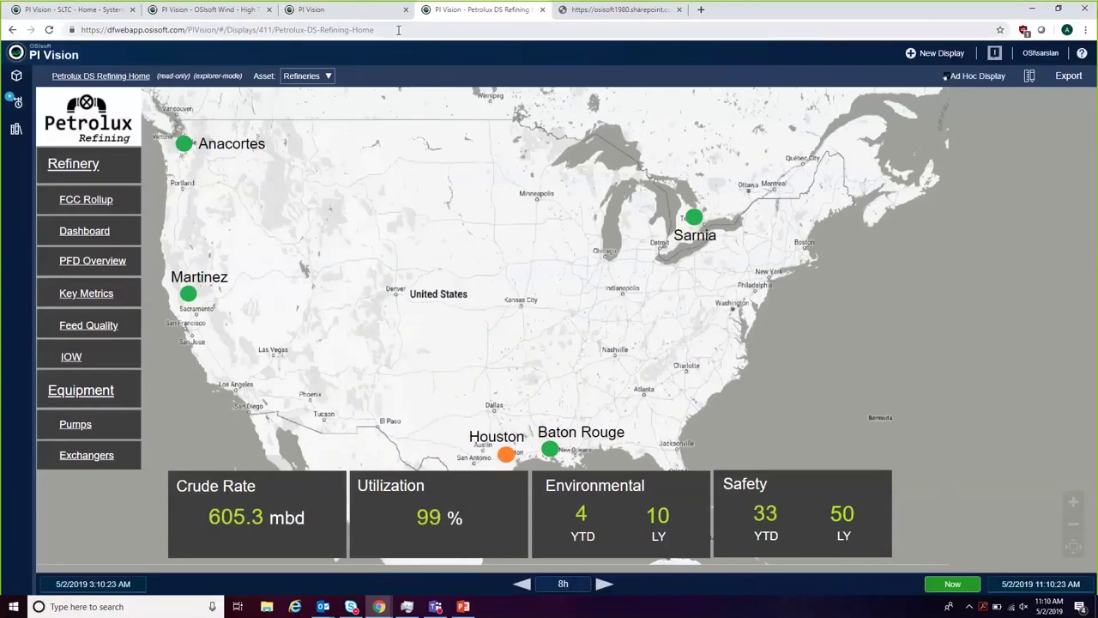
pyautogui.click(211, 10)
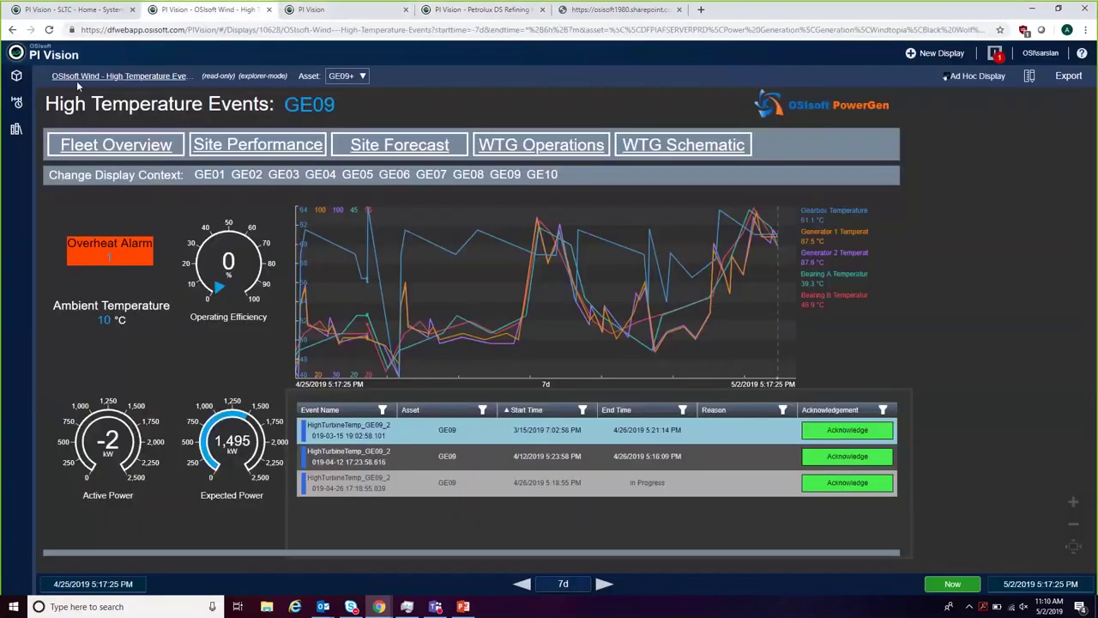
pyautogui.click(118, 151)
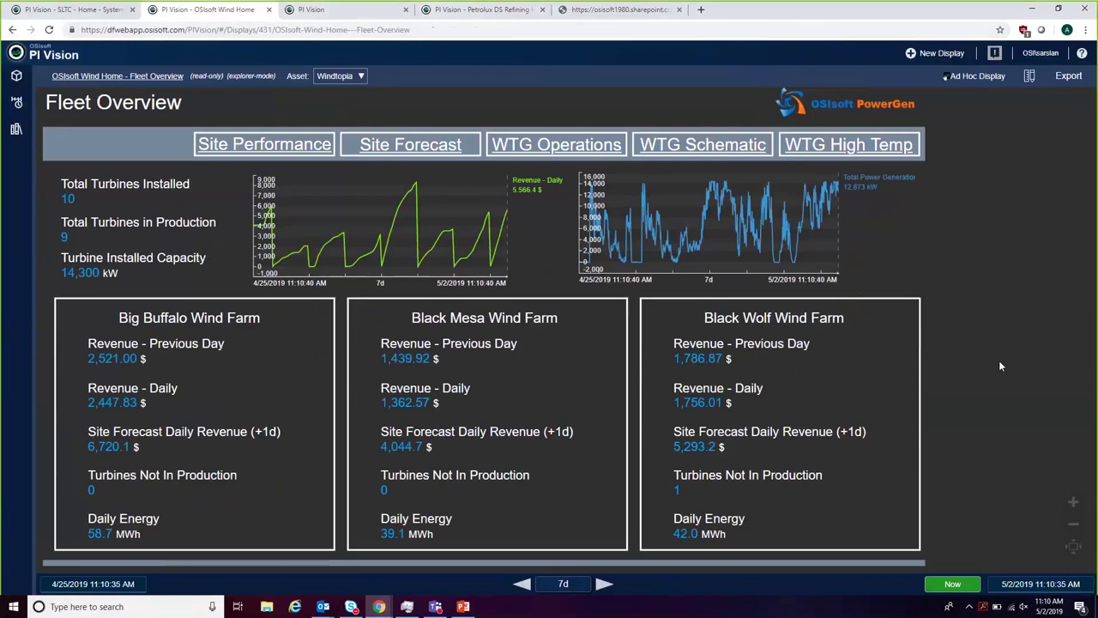
pyautogui.click(464, 606)
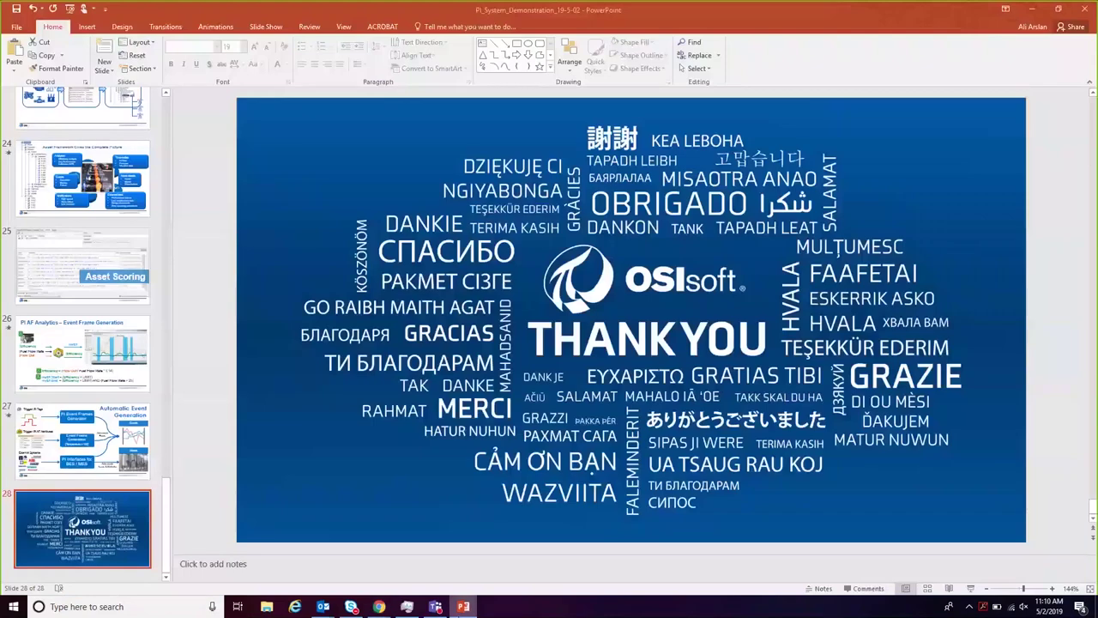
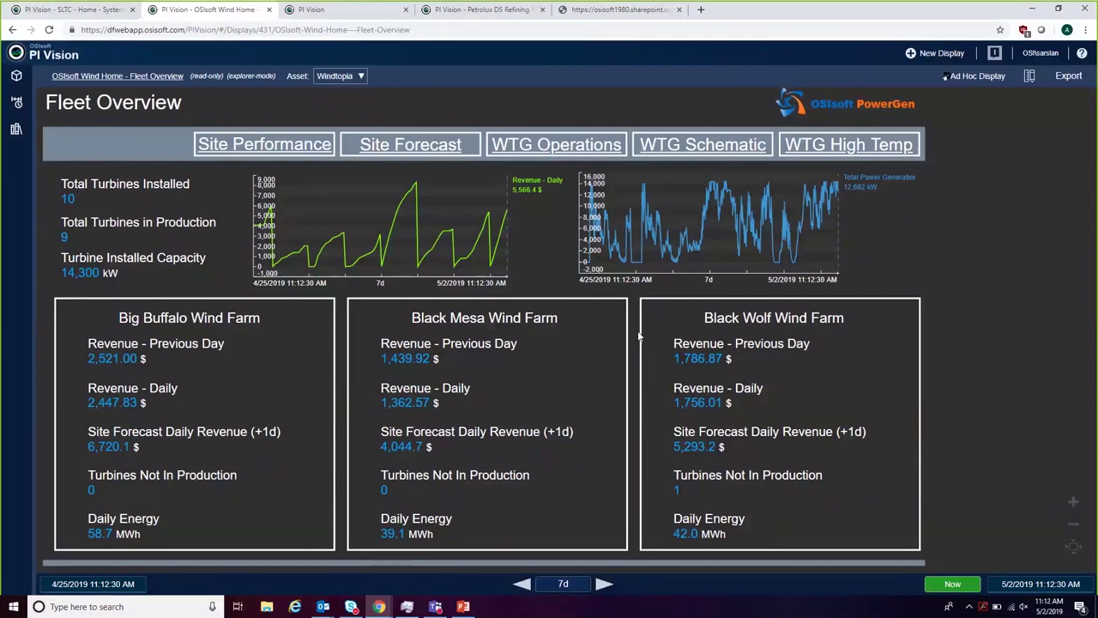
# - Switch to the PI Vision - SLTC Home tab showing the San Leandro Tech Campus overview
pyautogui.click(75, 9)
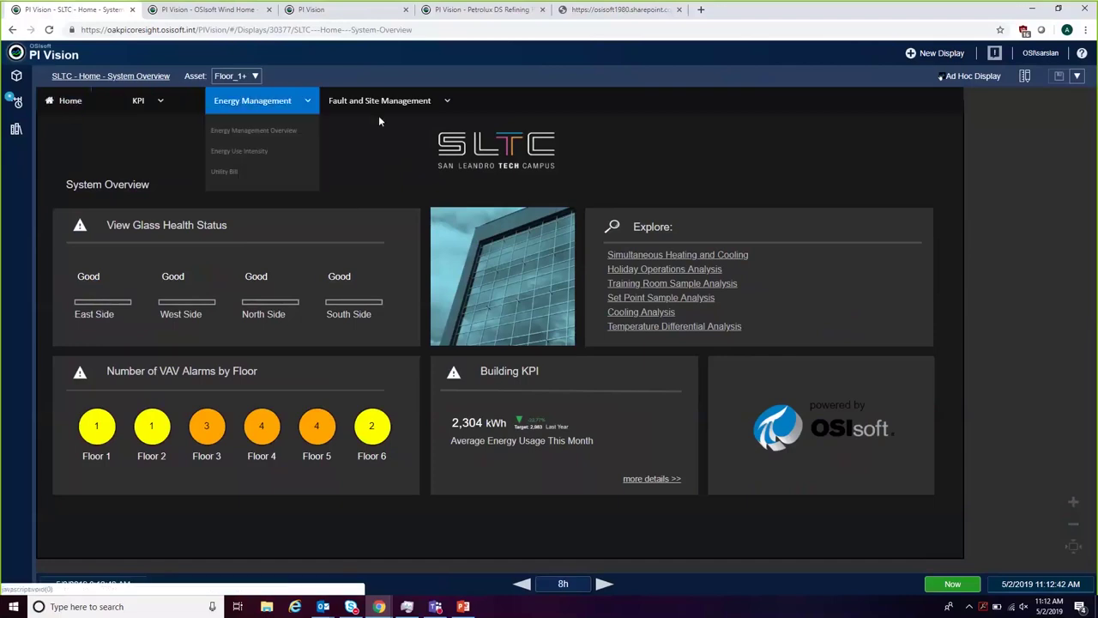
pyautogui.moveTo(326, 103)
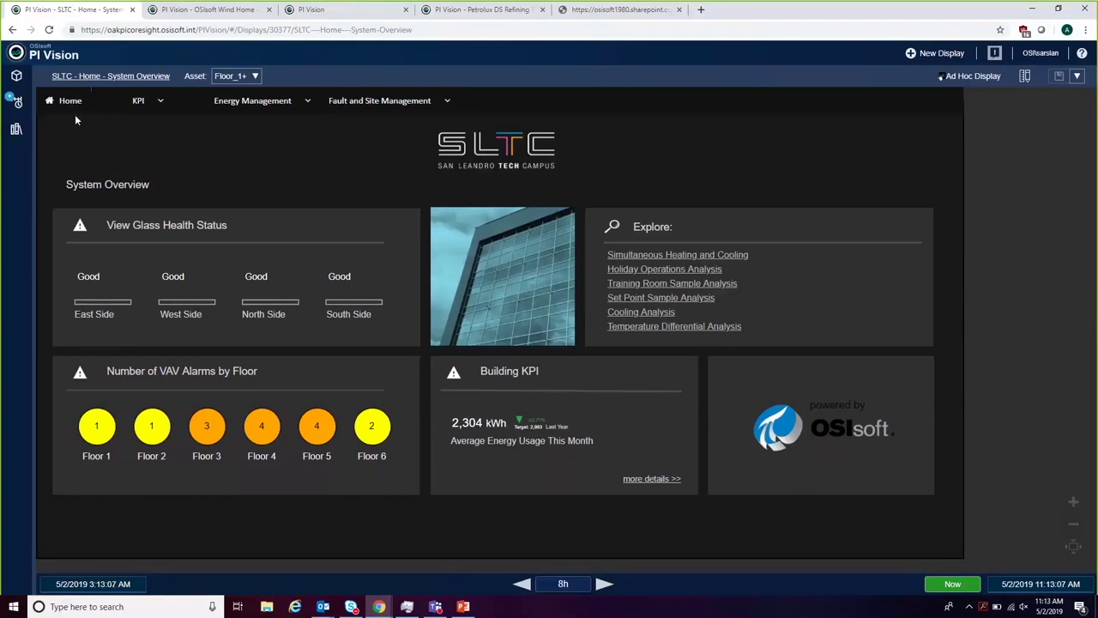
# - Show the Assets panel with the PI System asset tree beside the SLTC display
pyautogui.click(16, 75)
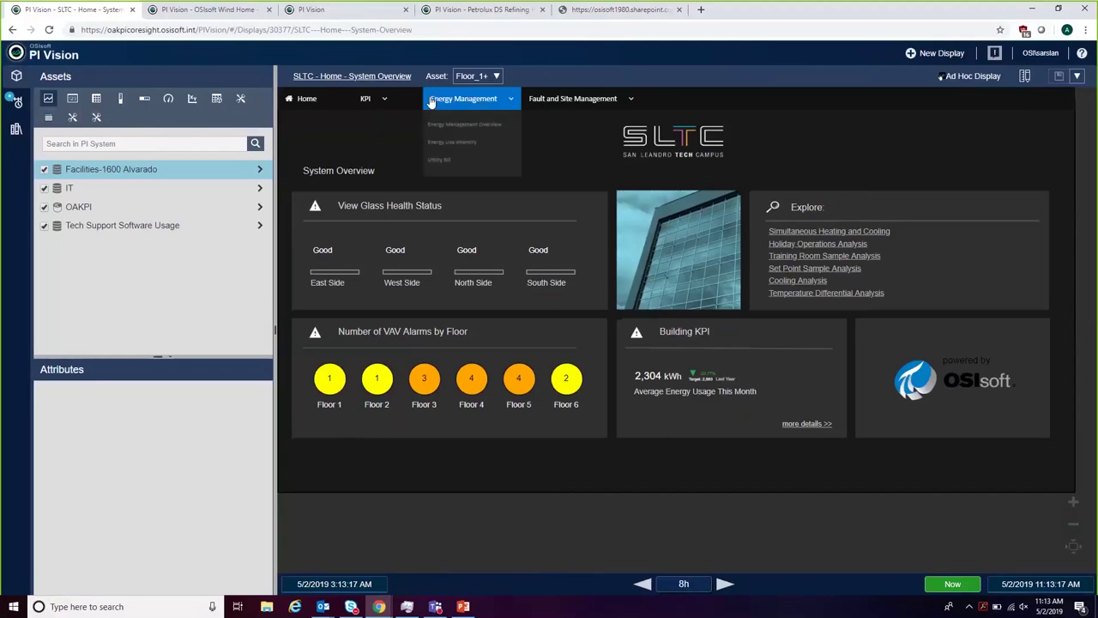
pyautogui.moveTo(395, 101)
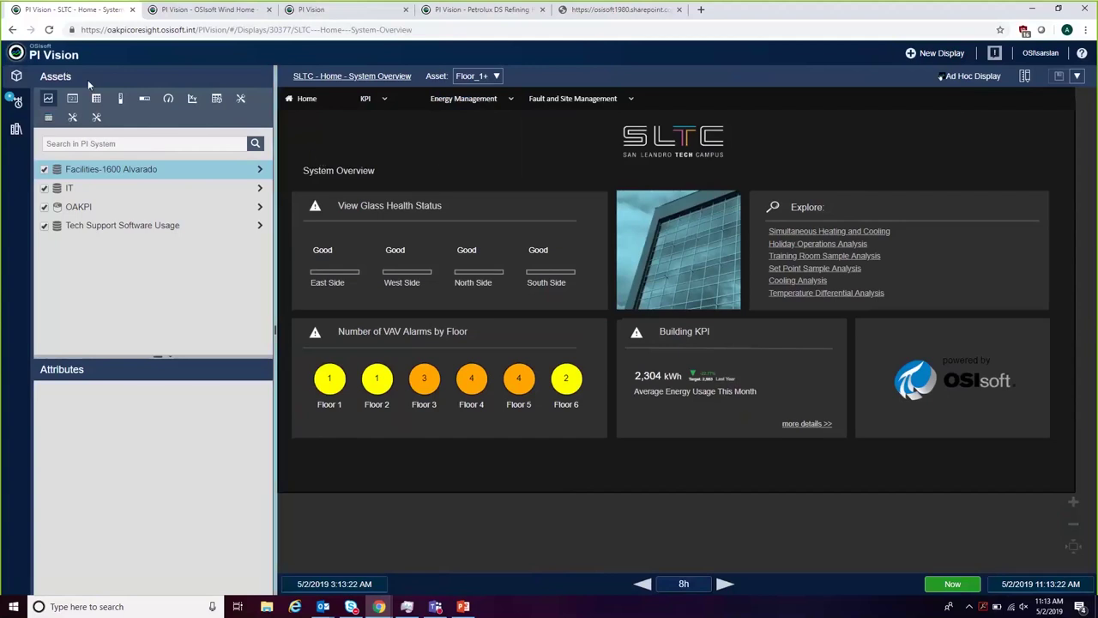
# - Collapse the Assets panel so the SLTC System Overview for Floor_1+ fills the width
pyautogui.click(18, 77)
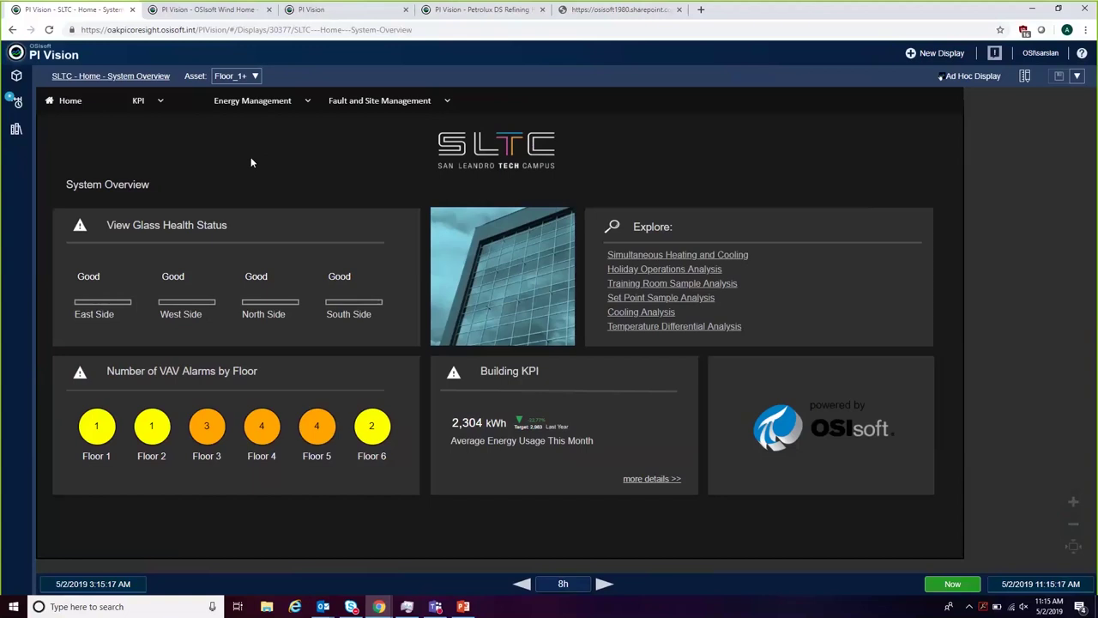
# - Return to the PI Vision - OSIsoft Wind Home tab with the Windtopia Fleet Overview
pyautogui.click(240, 12)
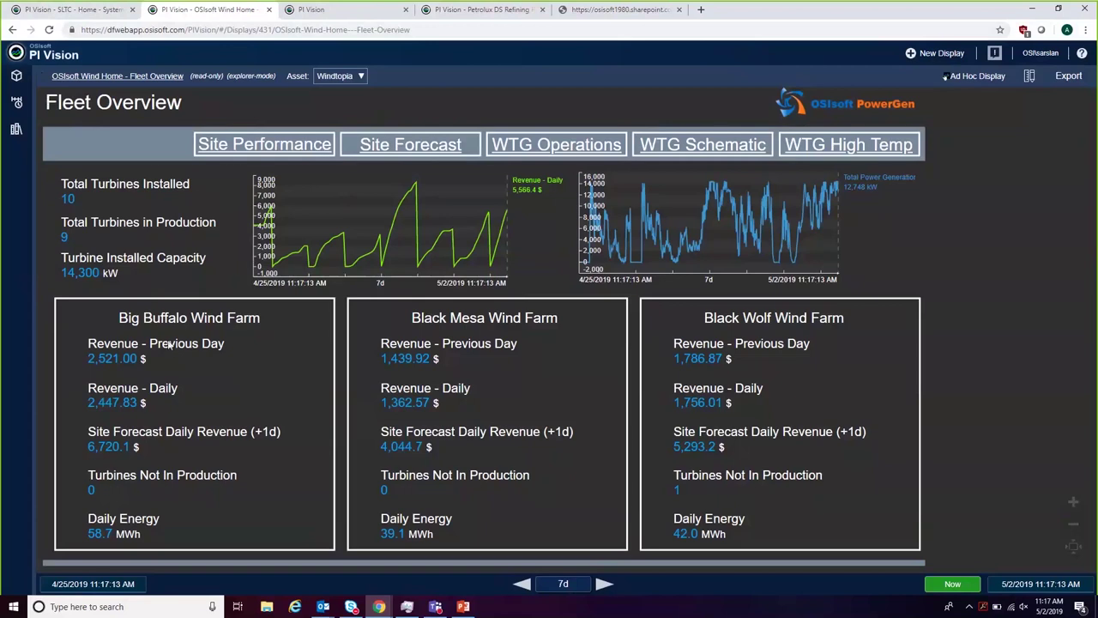
pyautogui.moveTo(169, 346)
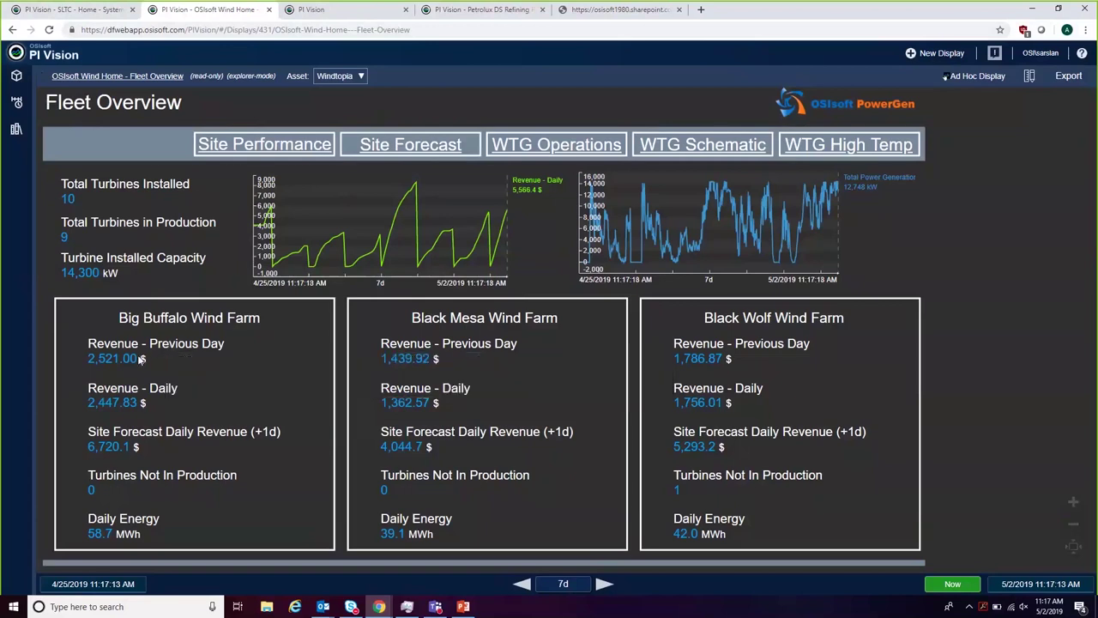